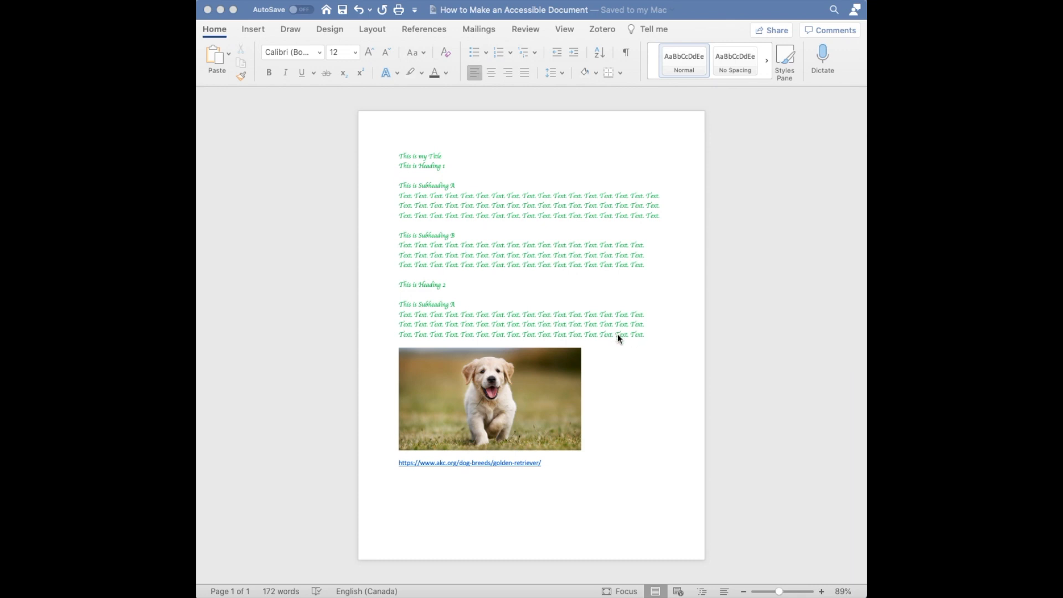
Change the font of all the text above the puppy picture to Calibri (Body)
{"action": "left_click", "coordinate": [646, 334]}
{"action": "left_click_drag", "start_coordinate": [646, 334], "coordinate": [388, 154]}
{"action": "left_click", "coordinate": [319, 51]}
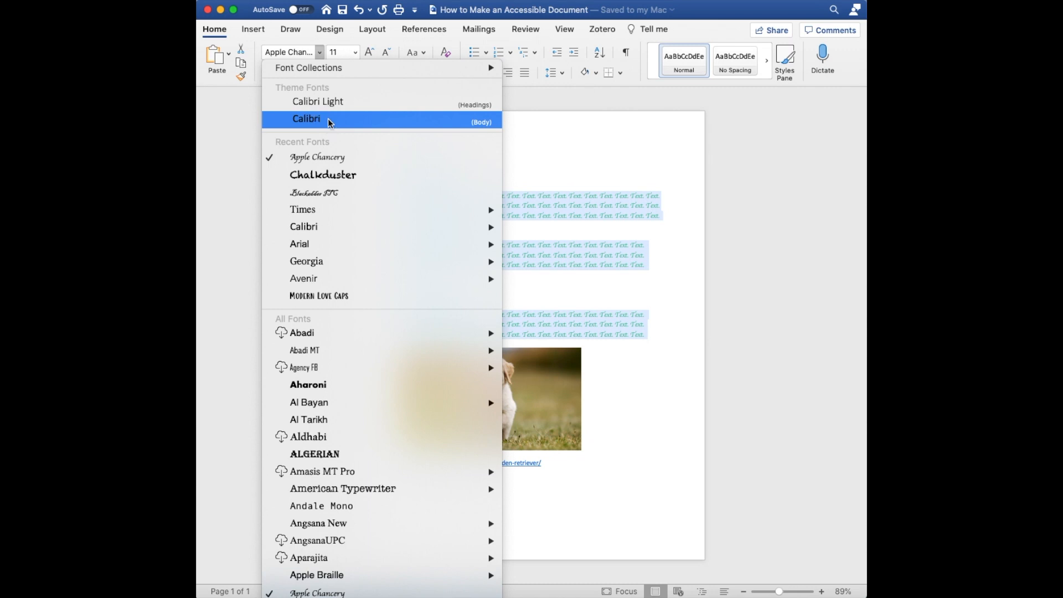
{"action": "left_click", "coordinate": [328, 119]}
{"action": "left_click", "coordinate": [627, 297]}
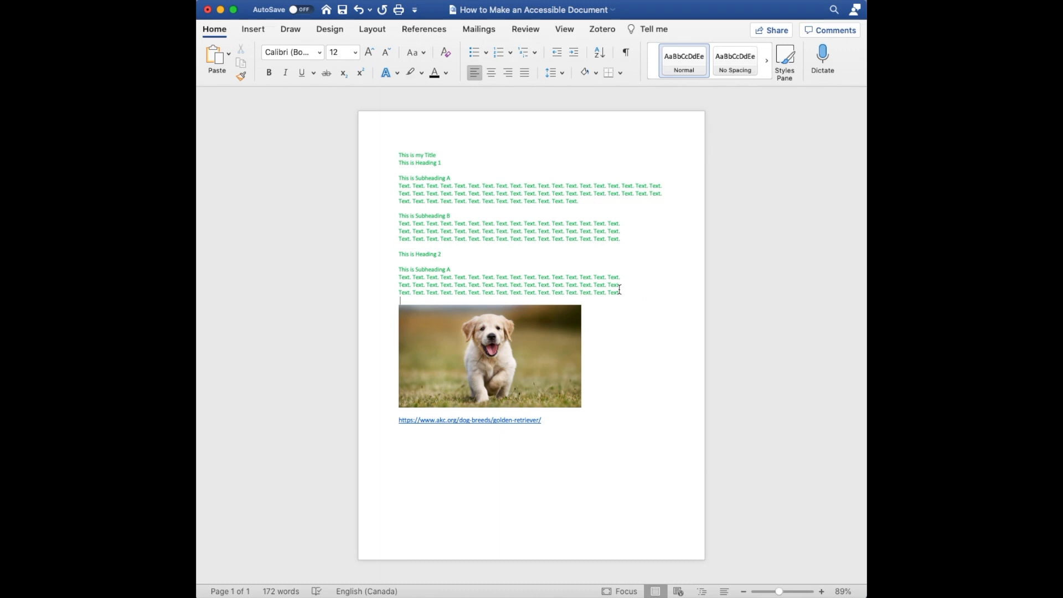
Set the font color of all the text above the puppy picture to Automatic
{"action": "left_click_drag", "start_coordinate": [626, 292], "coordinate": [373, 157]}
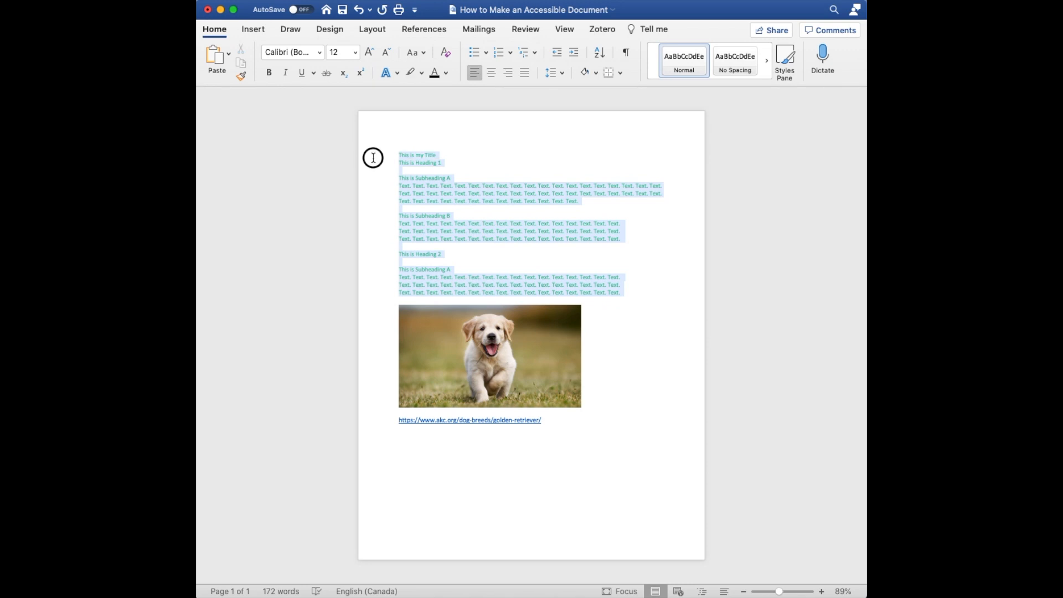
{"action": "left_click", "coordinate": [446, 78]}
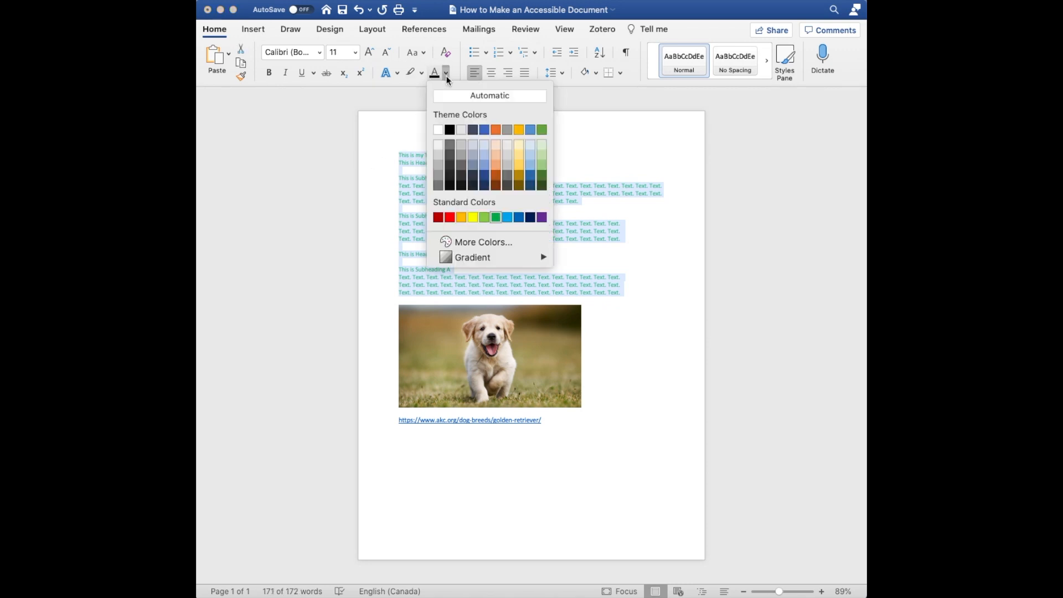
{"action": "left_click", "coordinate": [493, 98]}
{"action": "left_click", "coordinate": [619, 306]}
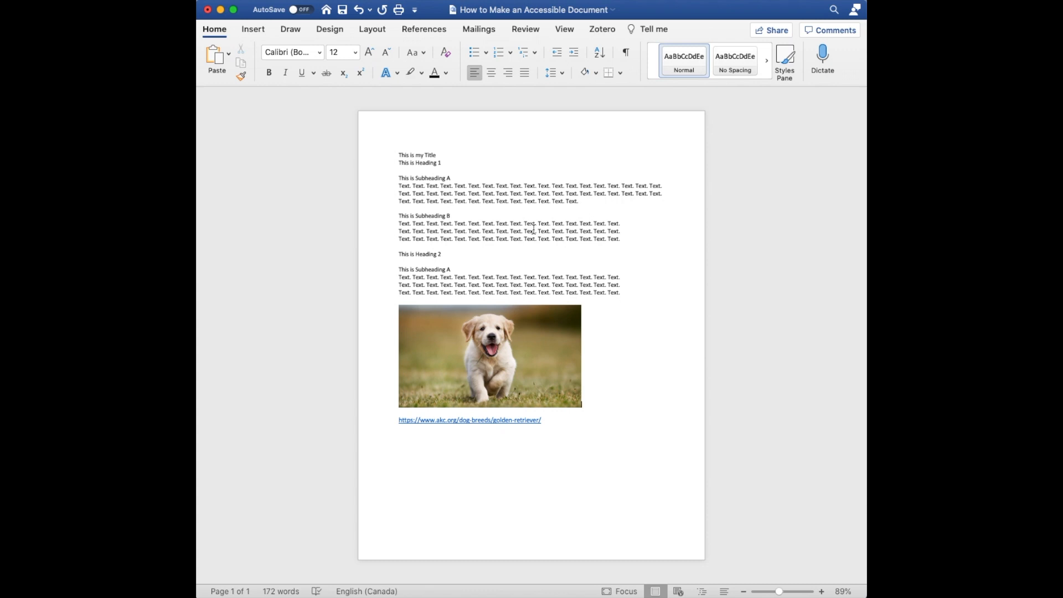
Apply the Title style to "This is my Title" and the Heading 1 style to "This is Heading 1"
{"action": "left_click_drag", "start_coordinate": [397, 155], "coordinate": [437, 156]}
{"action": "left_click_drag", "start_coordinate": [865, 259], "coordinate": [1053, 259]}
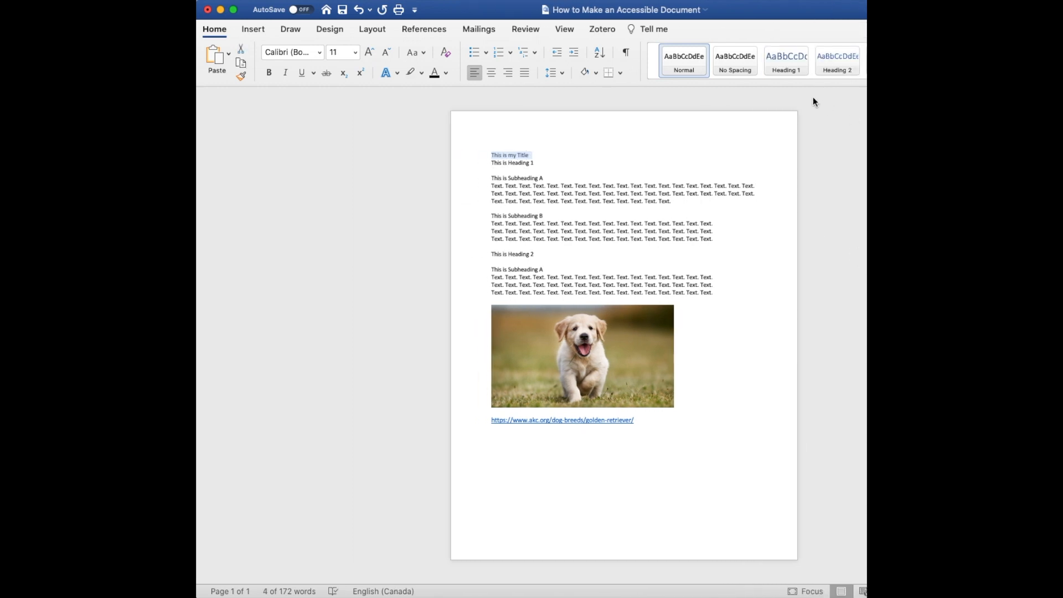
{"action": "left_click", "coordinate": [809, 83]}
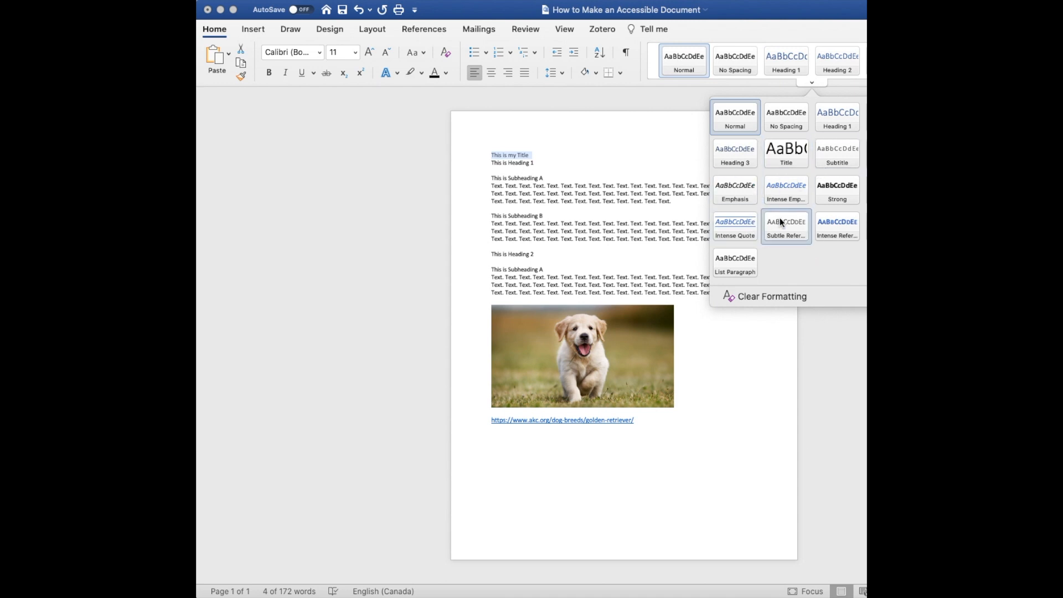
{"action": "left_click", "coordinate": [787, 151]}
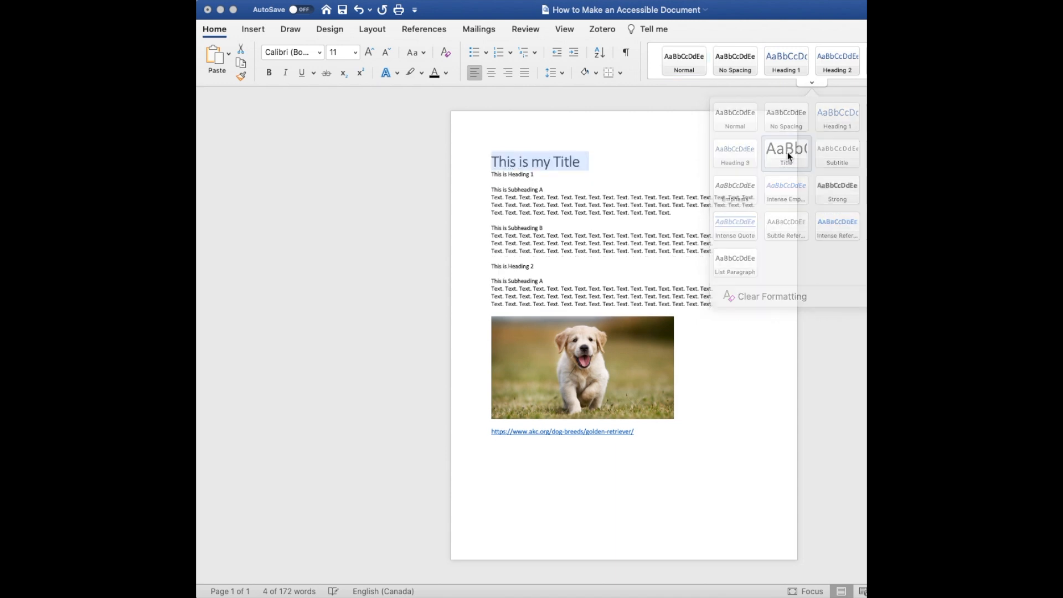
{"action": "left_click", "coordinate": [600, 188]}
{"action": "left_click_drag", "start_coordinate": [492, 174], "coordinate": [544, 171]}
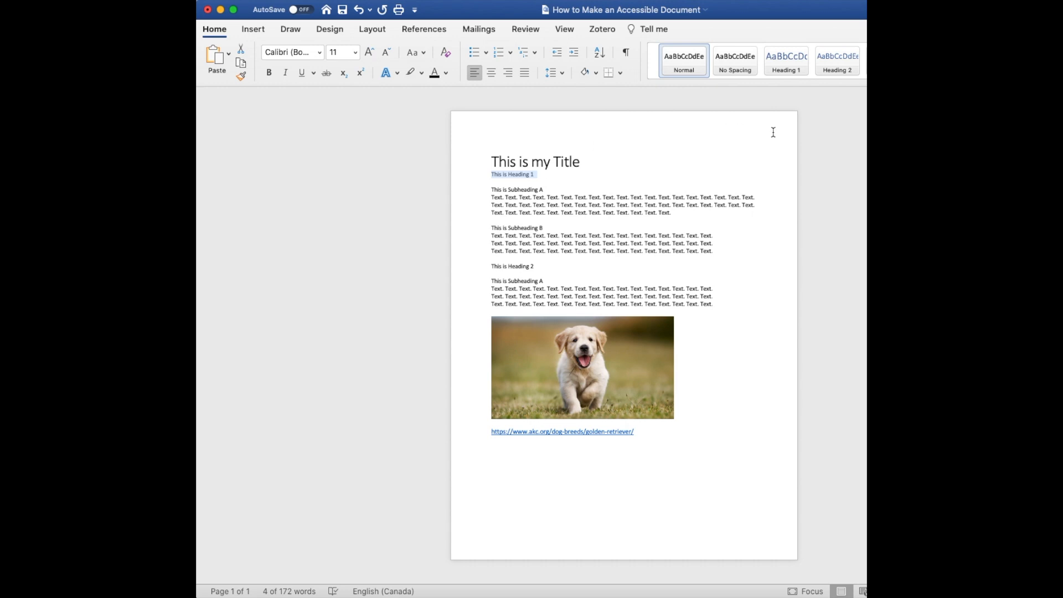
{"action": "left_click", "coordinate": [789, 67]}
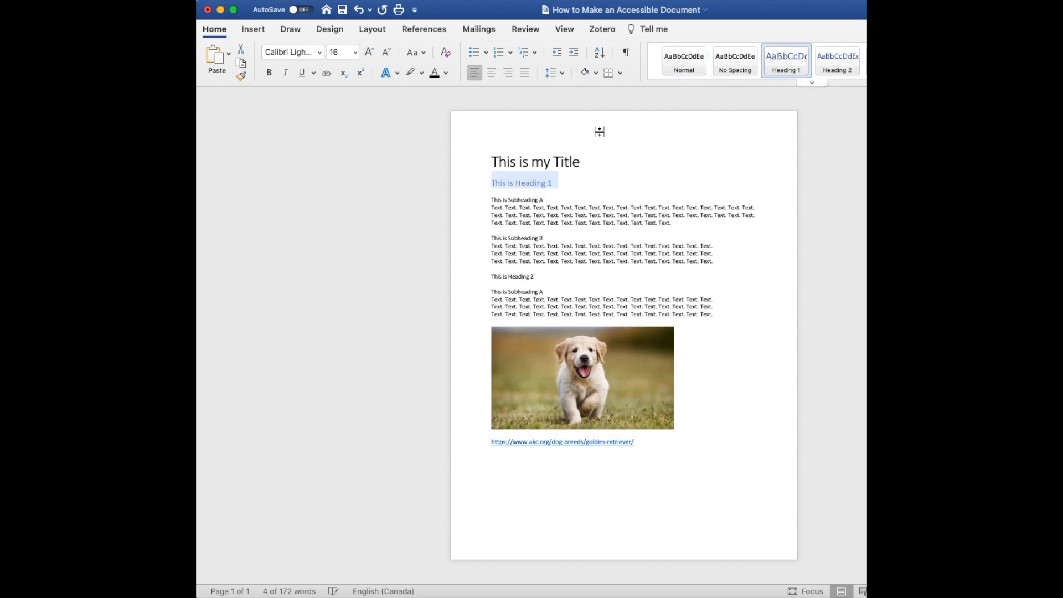
Apply the Heading 2 style to "This is Subheading A" and "This is Subheading B" in the first section
{"action": "left_click", "coordinate": [492, 200]}
{"action": "left_click_drag", "start_coordinate": [492, 200], "coordinate": [545, 200]}
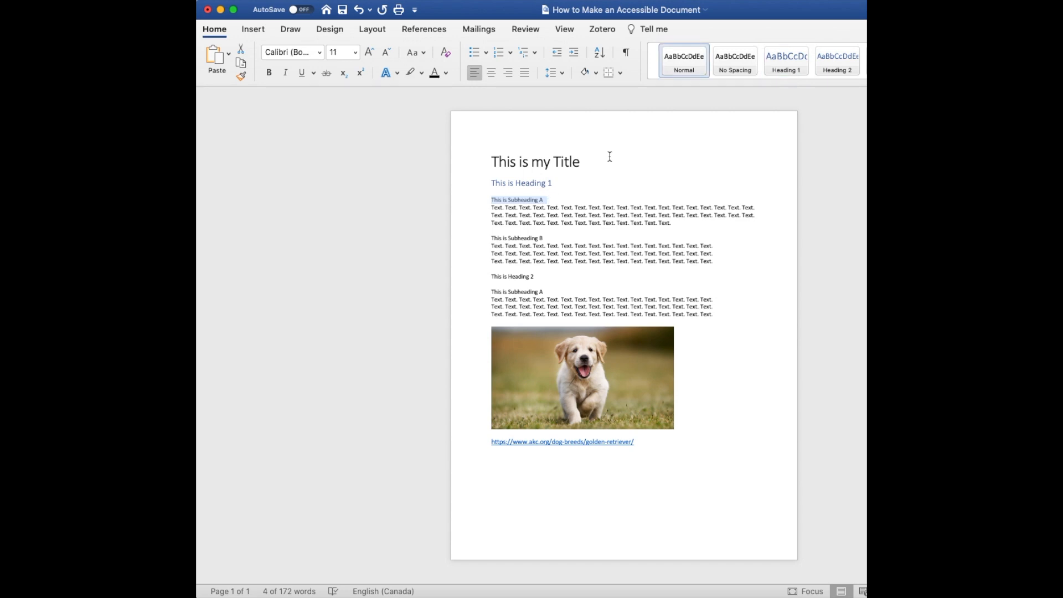
{"action": "left_click", "coordinate": [834, 70]}
{"action": "left_click_drag", "start_coordinate": [491, 240], "coordinate": [548, 239]}
{"action": "left_click", "coordinate": [833, 73]}
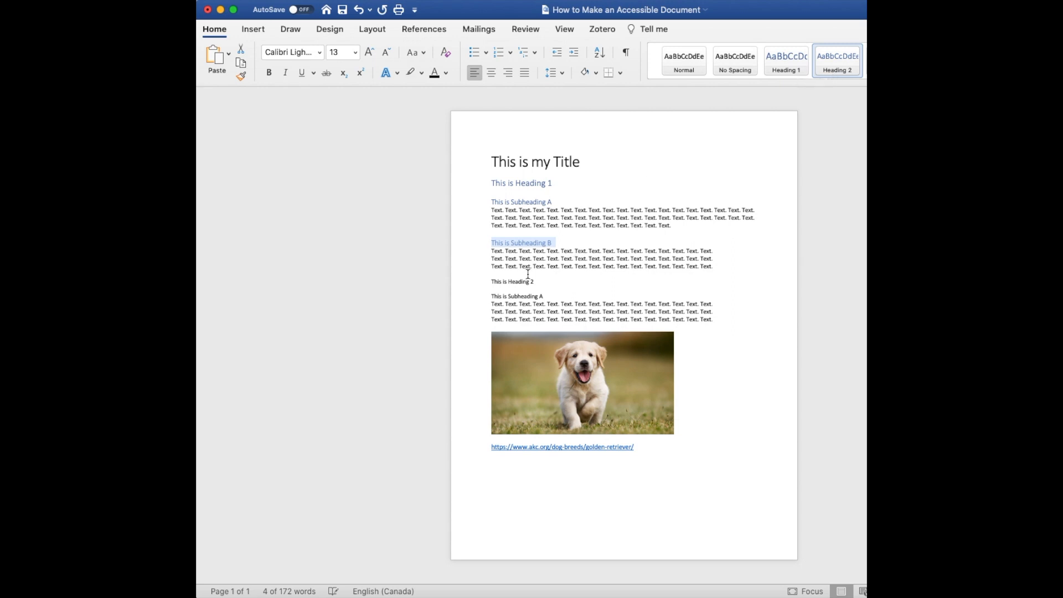
Apply the Heading 2 style to "This is Heading 2" and to the "This is Subheading A" line beneath it
{"action": "left_click_drag", "start_coordinate": [492, 282], "coordinate": [551, 282]}
{"action": "left_click", "coordinate": [824, 70]}
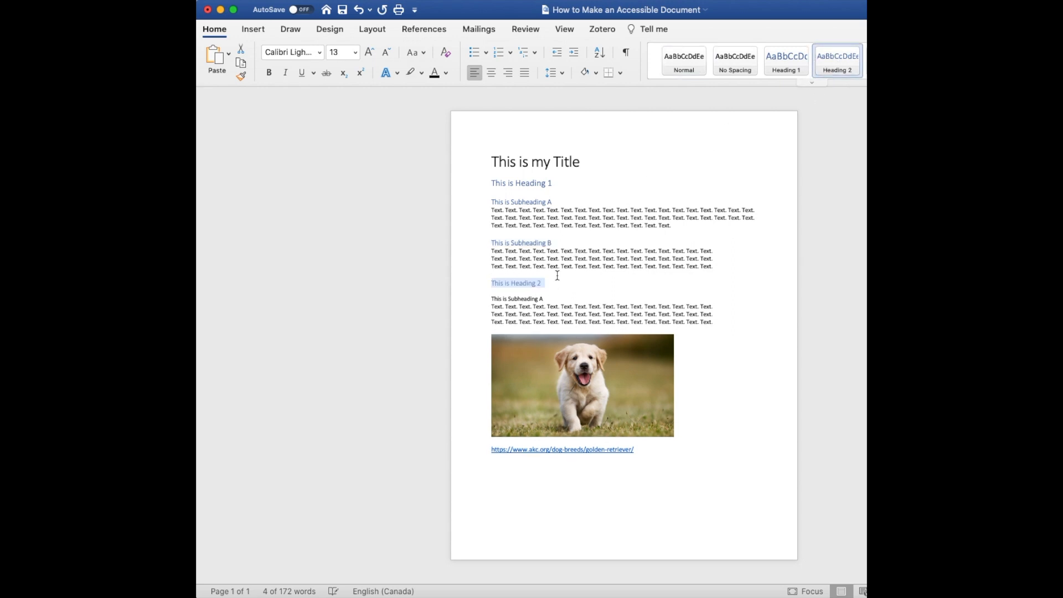
{"action": "left_click_drag", "start_coordinate": [490, 299], "coordinate": [551, 299]}
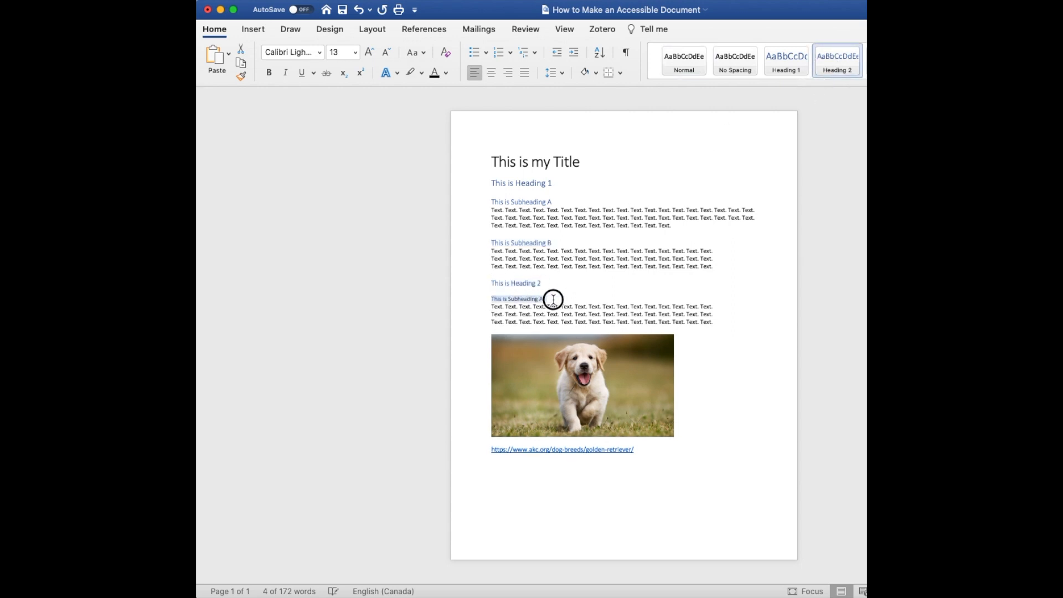
{"action": "left_click", "coordinate": [833, 70]}
{"action": "left_click", "coordinate": [629, 286]}
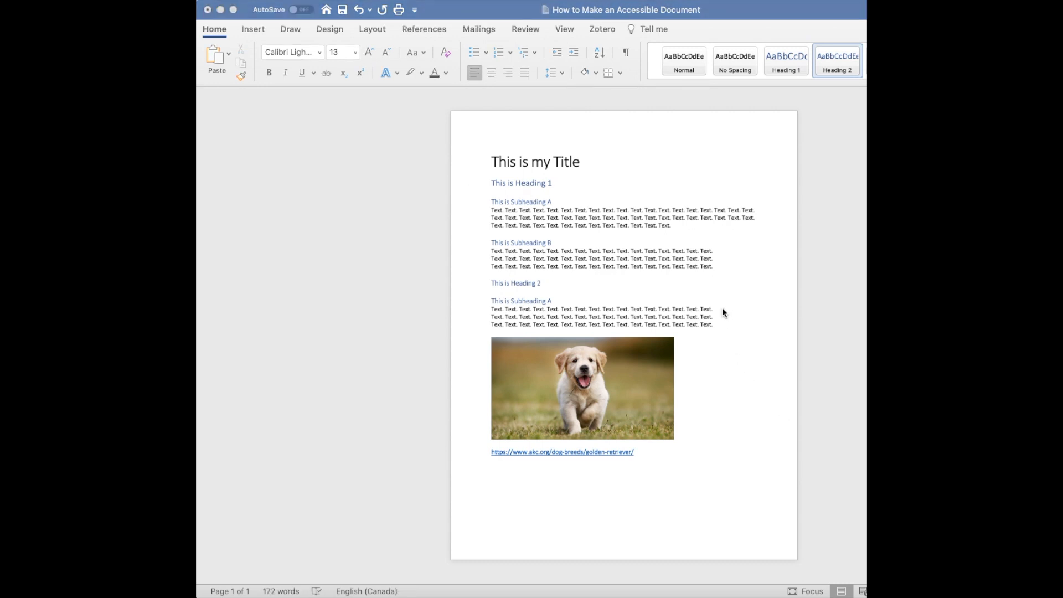
Turn the three text lines under "This is Subheading B" into a bulleted list with solid round bullets
{"action": "left_click", "coordinate": [694, 268]}
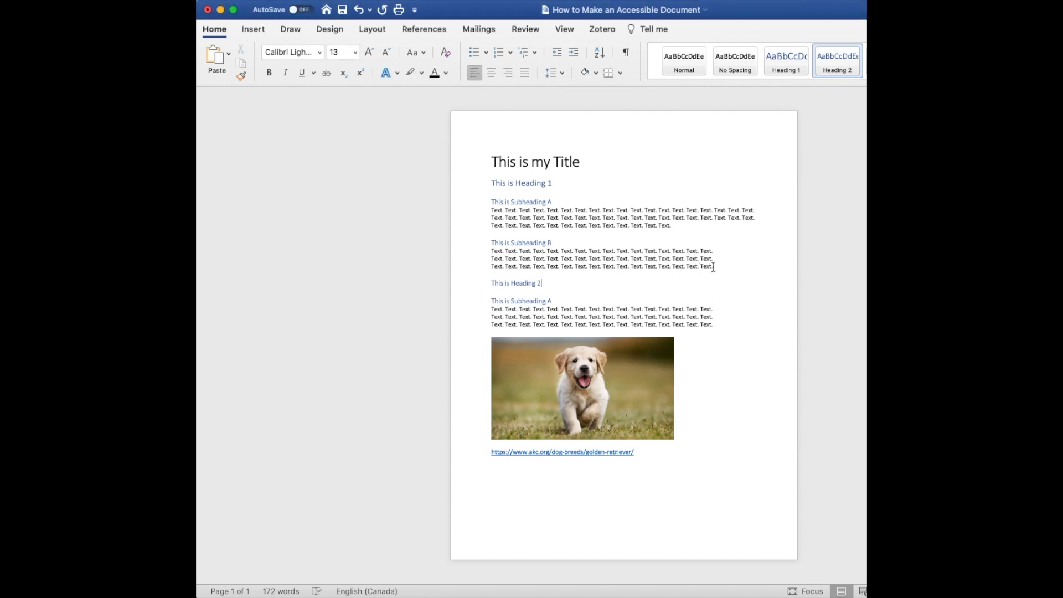
{"action": "left_click_drag", "start_coordinate": [714, 266], "coordinate": [490, 252]}
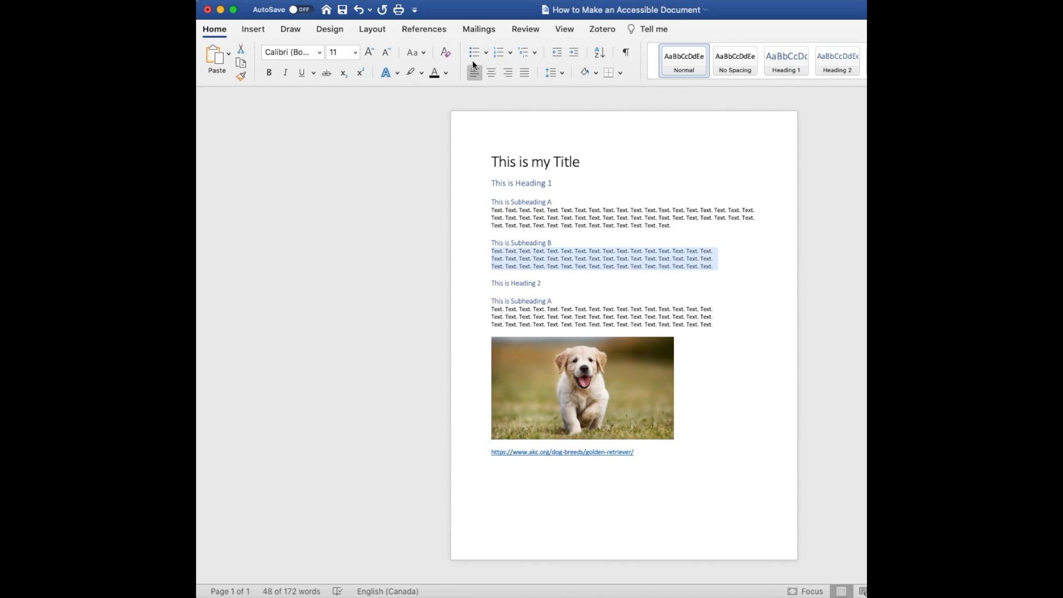
{"action": "left_click", "coordinate": [486, 53]}
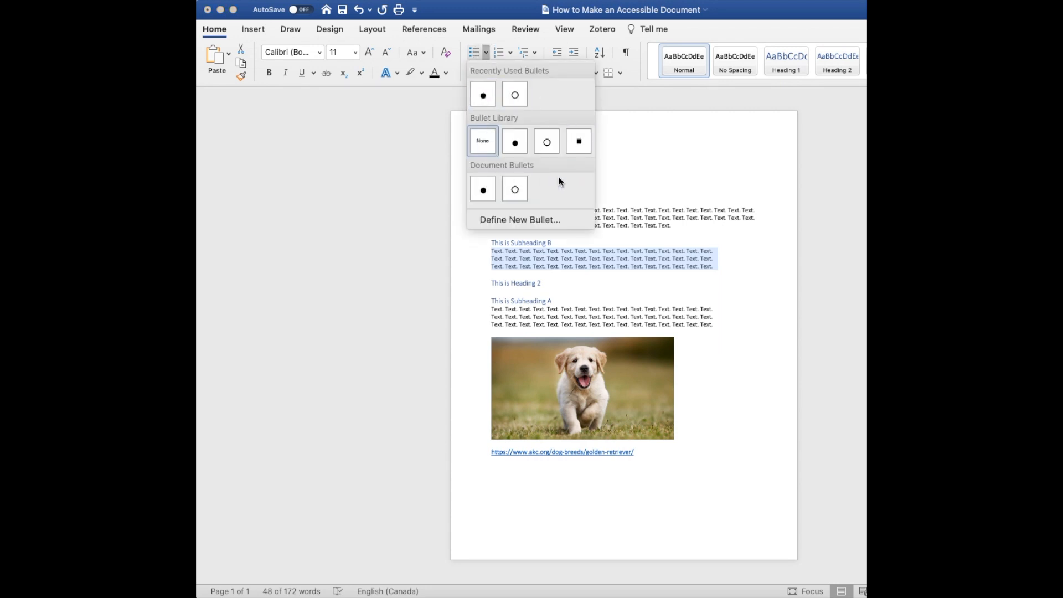
{"action": "left_click", "coordinate": [492, 99]}
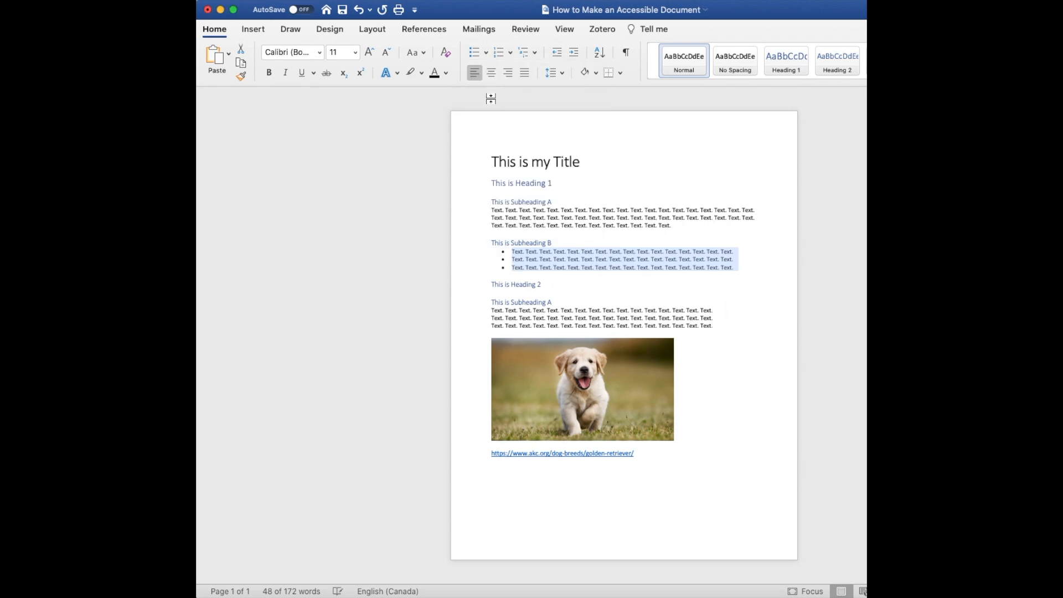
{"action": "left_click", "coordinate": [584, 275]}
Turn the three text lines above the puppy picture into a numbered list in the 1. 2. 3. format
{"action": "left_click", "coordinate": [562, 319]}
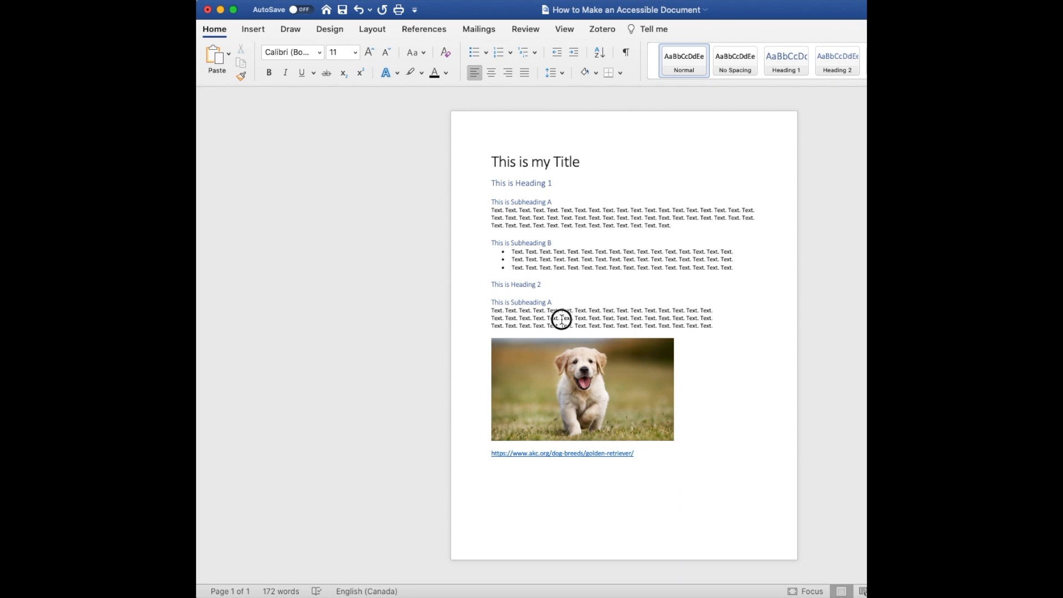
{"action": "left_click_drag", "start_coordinate": [720, 326], "coordinate": [488, 315]}
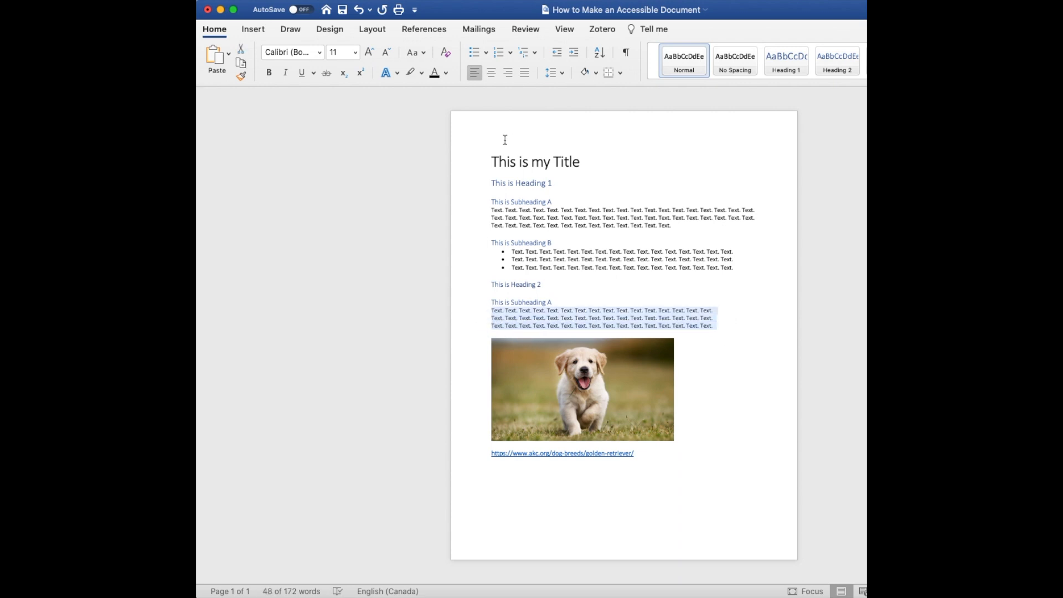
{"action": "left_click", "coordinate": [510, 56]}
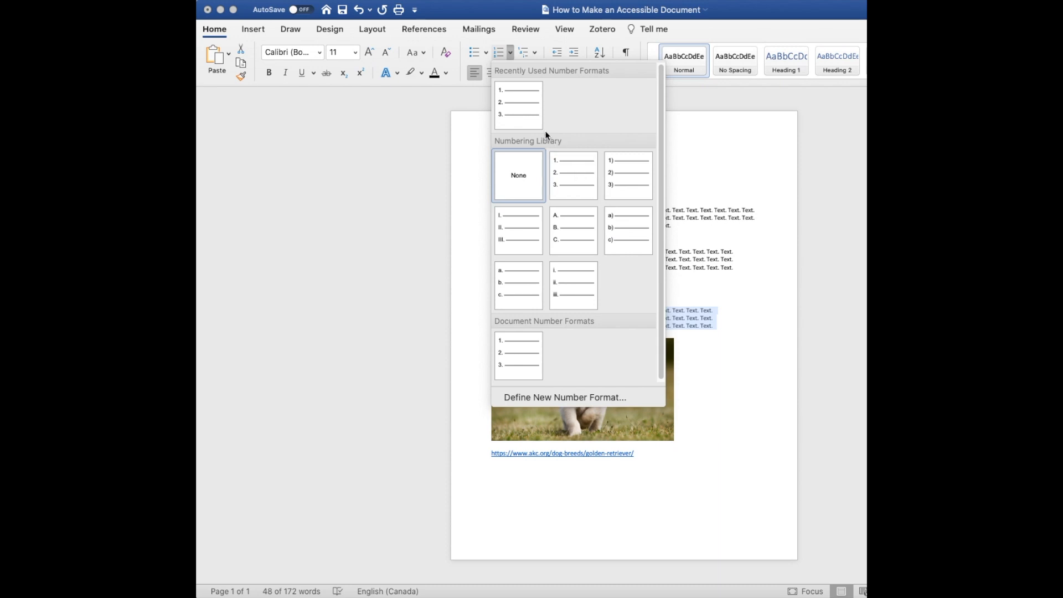
{"action": "left_click", "coordinate": [523, 98]}
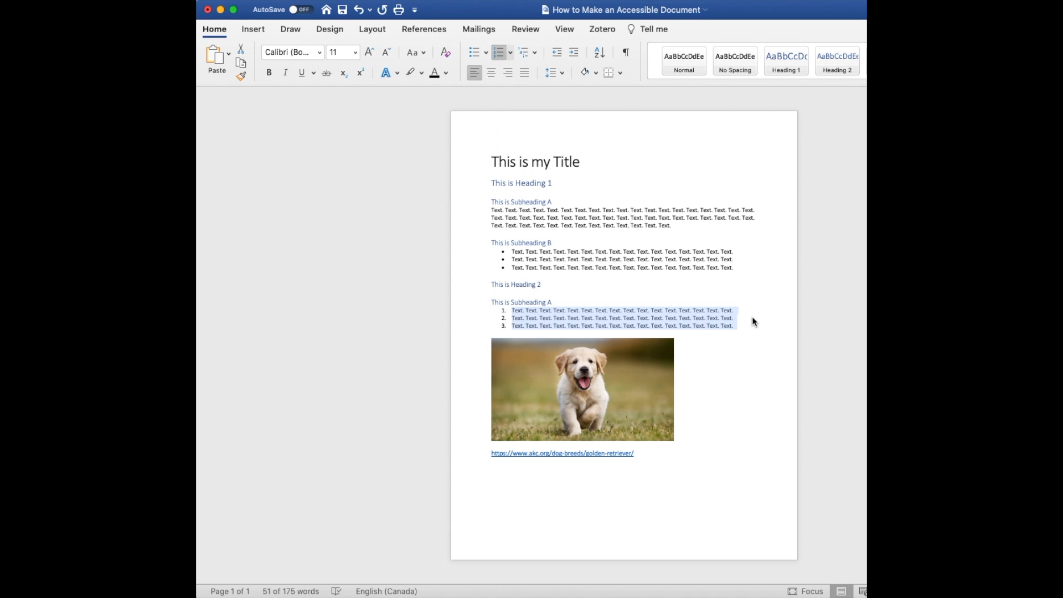
{"action": "left_click", "coordinate": [792, 413]}
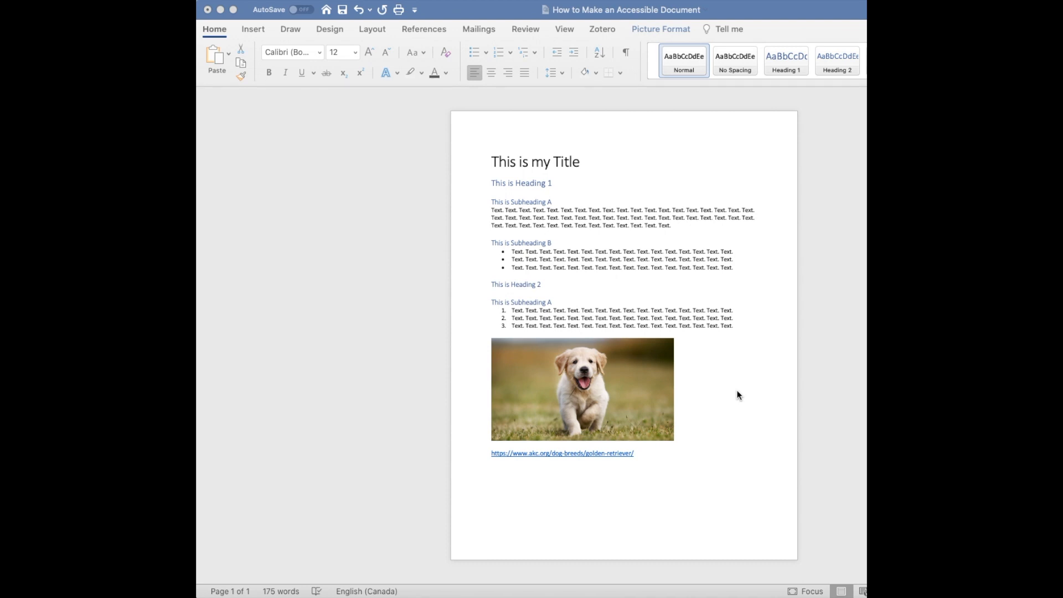
Give the puppy picture the alt text "A small puppy running in a grassy field" and mark it as decorative
{"action": "left_click", "coordinate": [644, 395]}
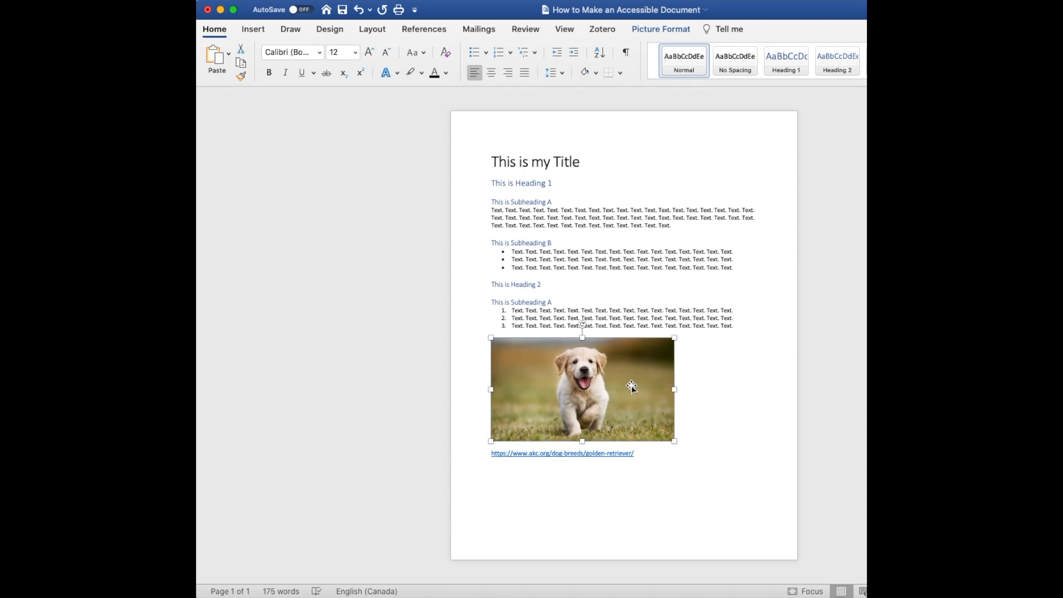
{"action": "right_click", "coordinate": [632, 387]}
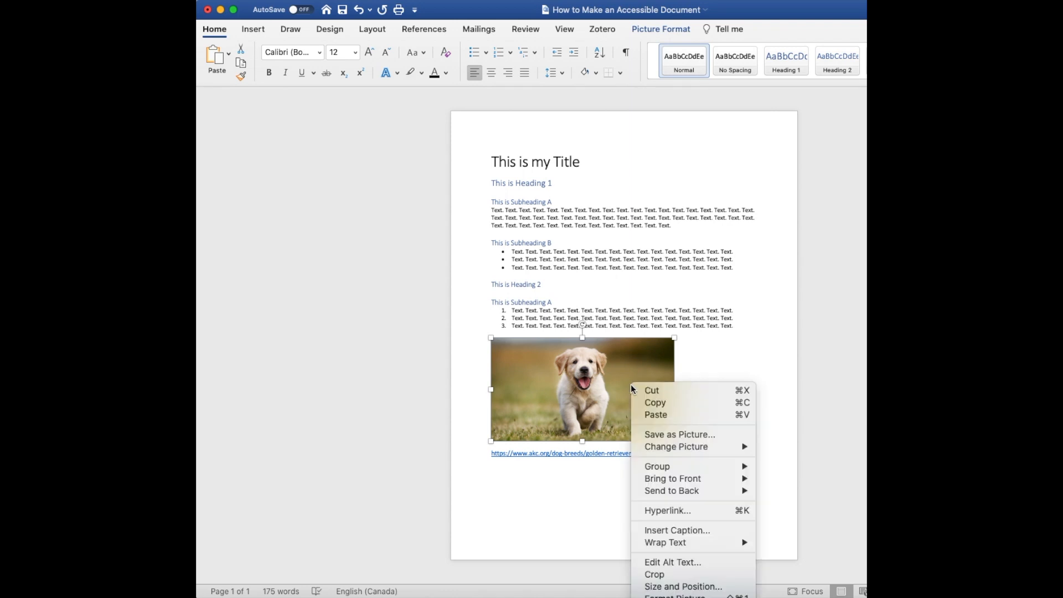
{"action": "left_click", "coordinate": [703, 563]}
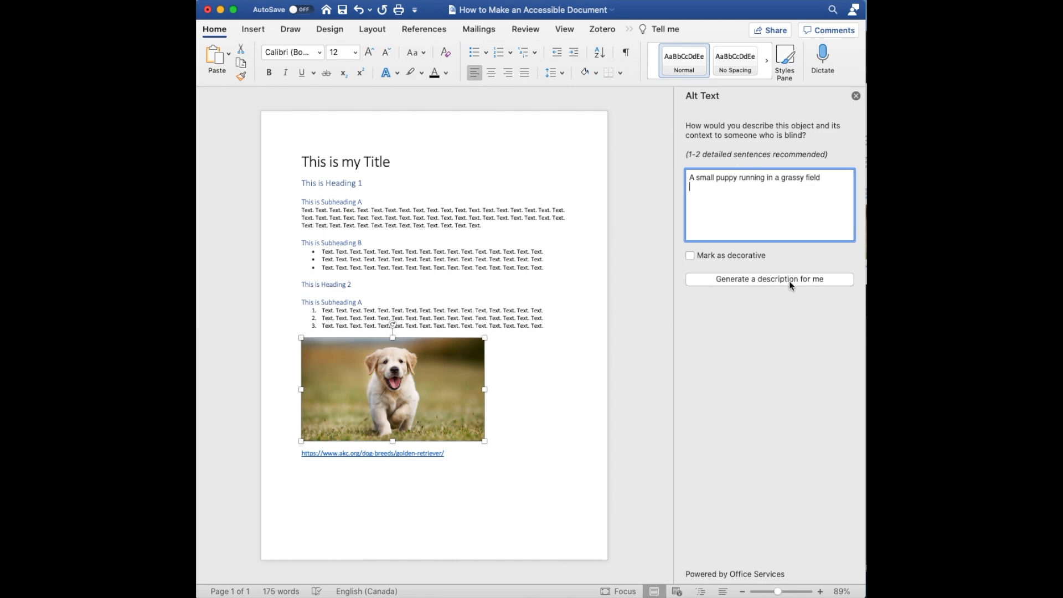
{"action": "left_click", "coordinate": [690, 256]}
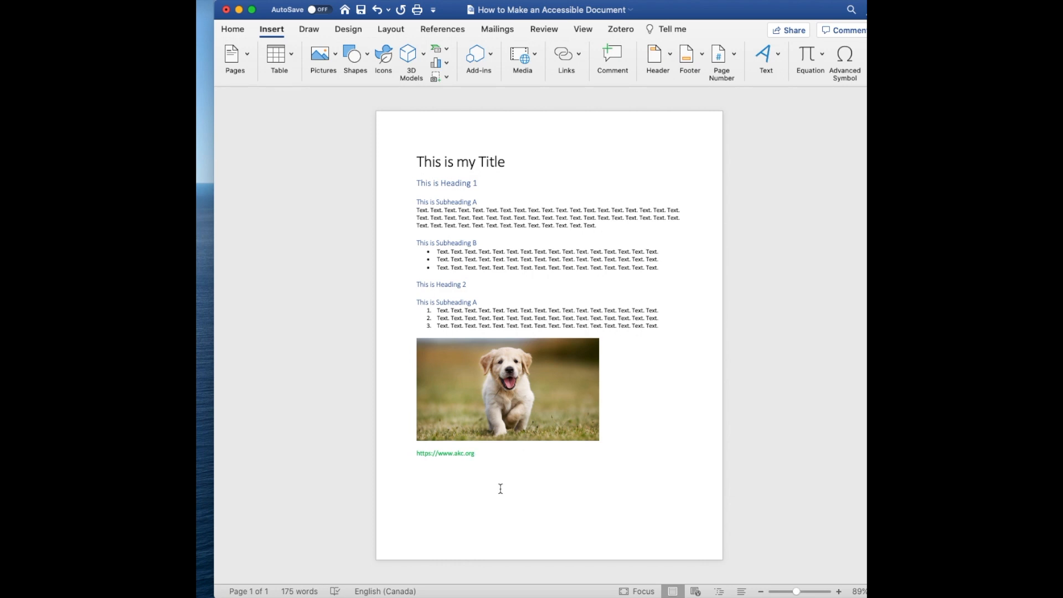
{"action": "left_click_drag", "start_coordinate": [477, 454], "coordinate": [418, 451]}
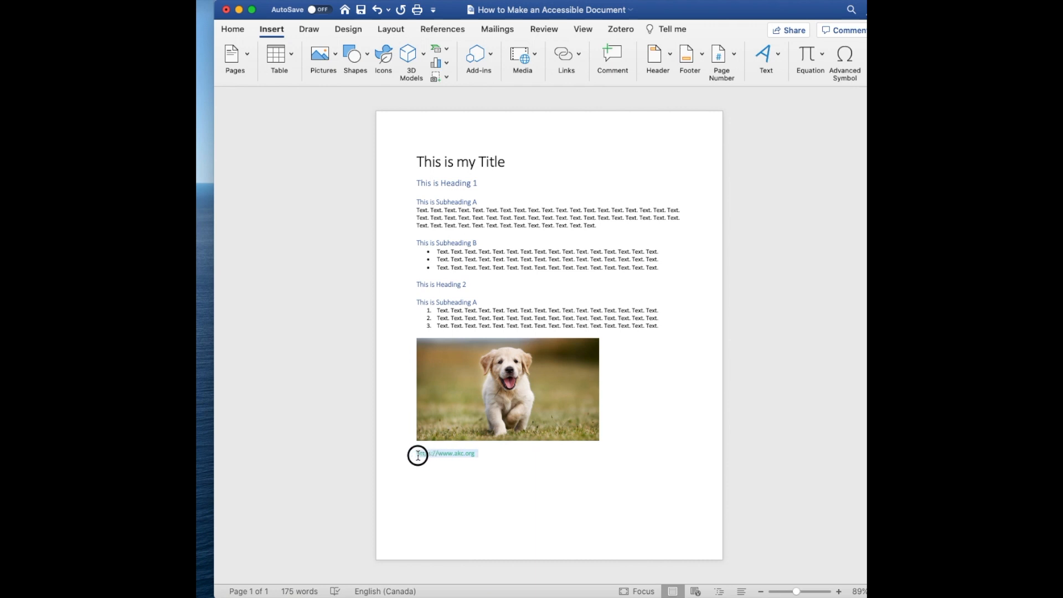
{"action": "right_click", "coordinate": [472, 454]}
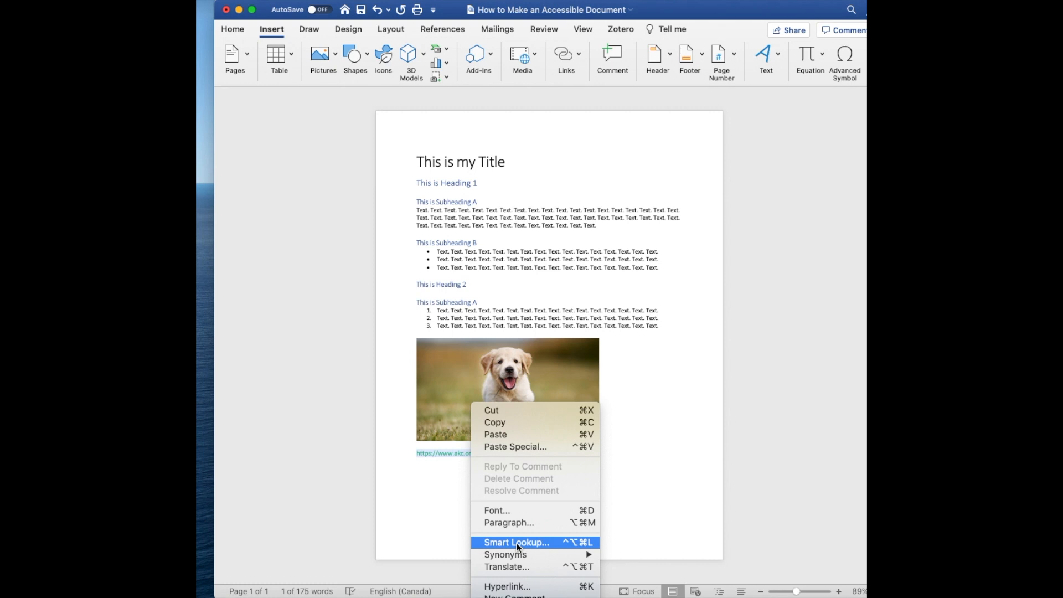
{"action": "left_click", "coordinate": [508, 586]}
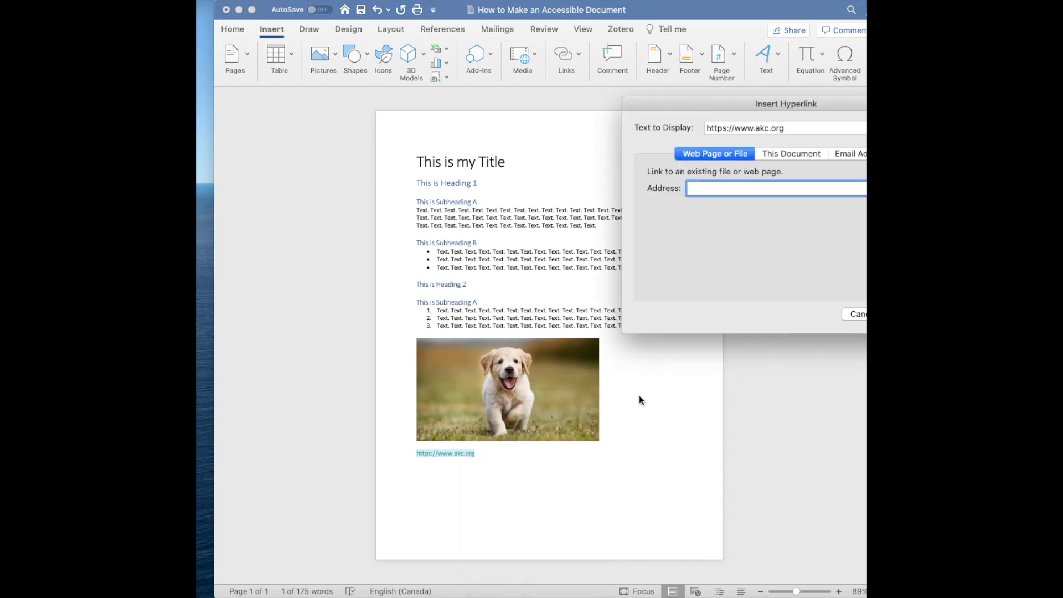
{"action": "left_click_drag", "start_coordinate": [829, 102], "coordinate": [733, 99]}
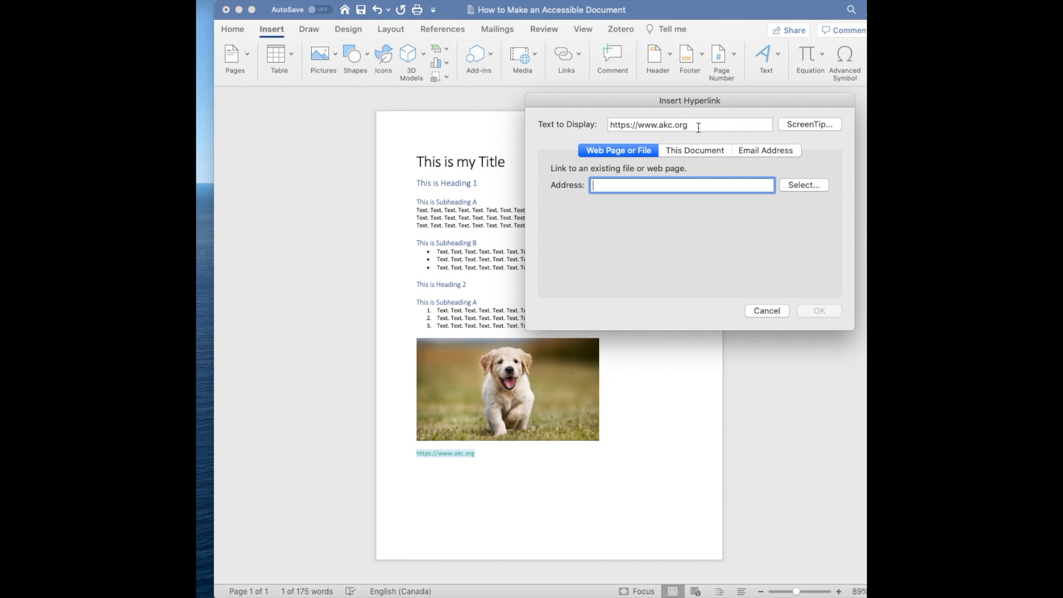
{"action": "left_click_drag", "start_coordinate": [689, 124], "coordinate": [611, 125]}
{"action": "key", "text": "super+c"}
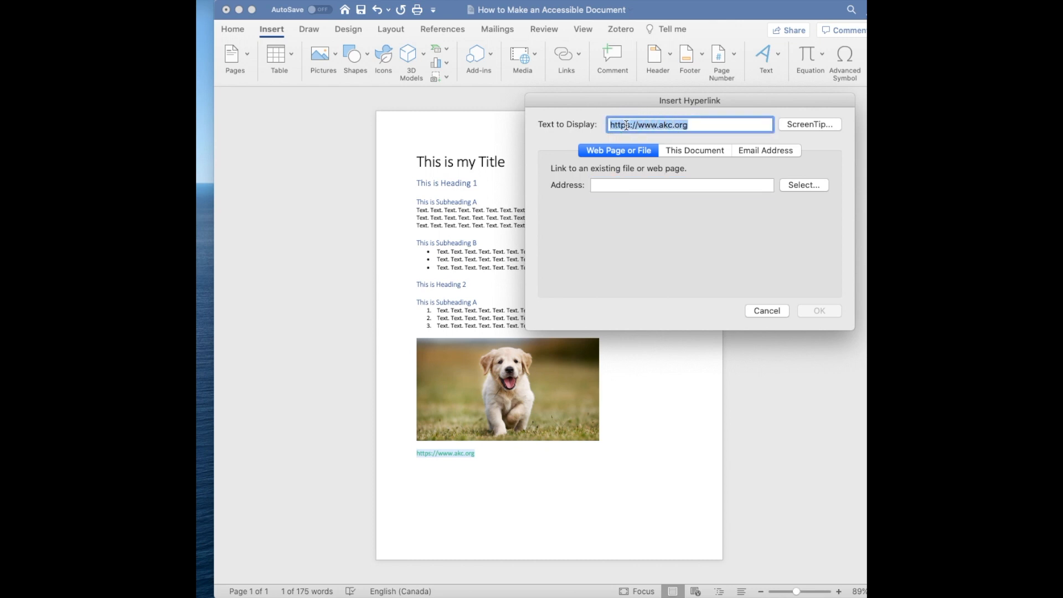
{"action": "right_click", "coordinate": [627, 128]}
{"action": "left_click", "coordinate": [643, 170]}
{"action": "left_click", "coordinate": [623, 185]}
{"action": "key", "text": "super+v"}
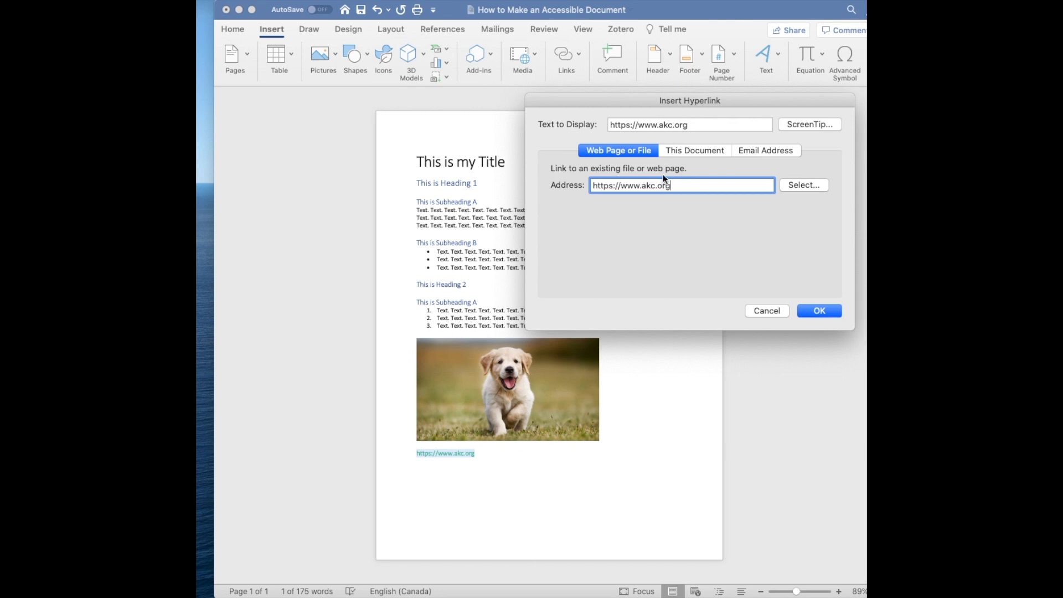
Replace the hyperlink's display text with "A Link to the American Kennel Club"
{"action": "left_click", "coordinate": [690, 125]}
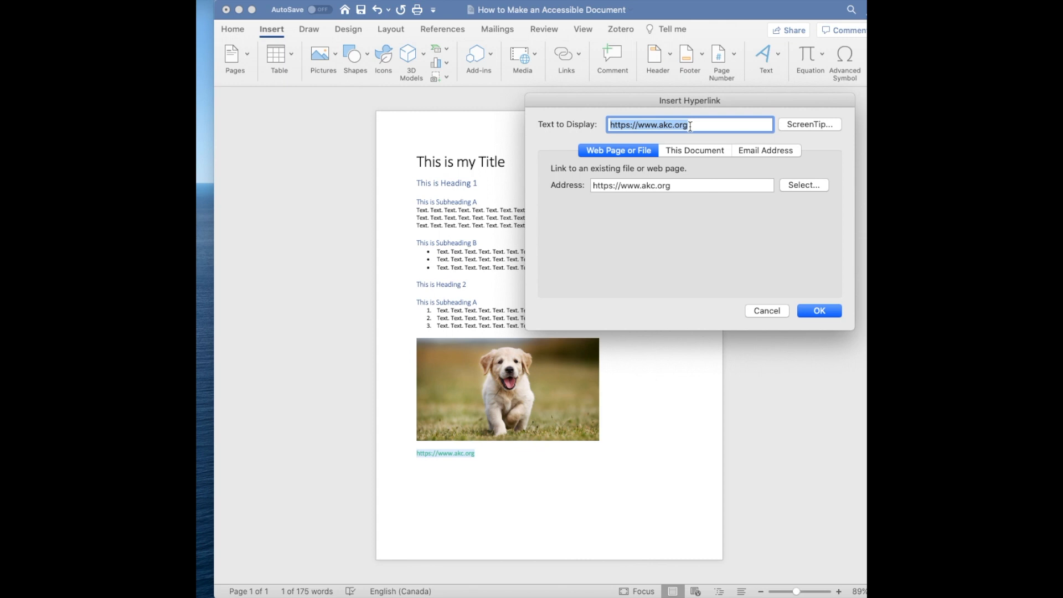
{"action": "type", "text": "A Link t"}
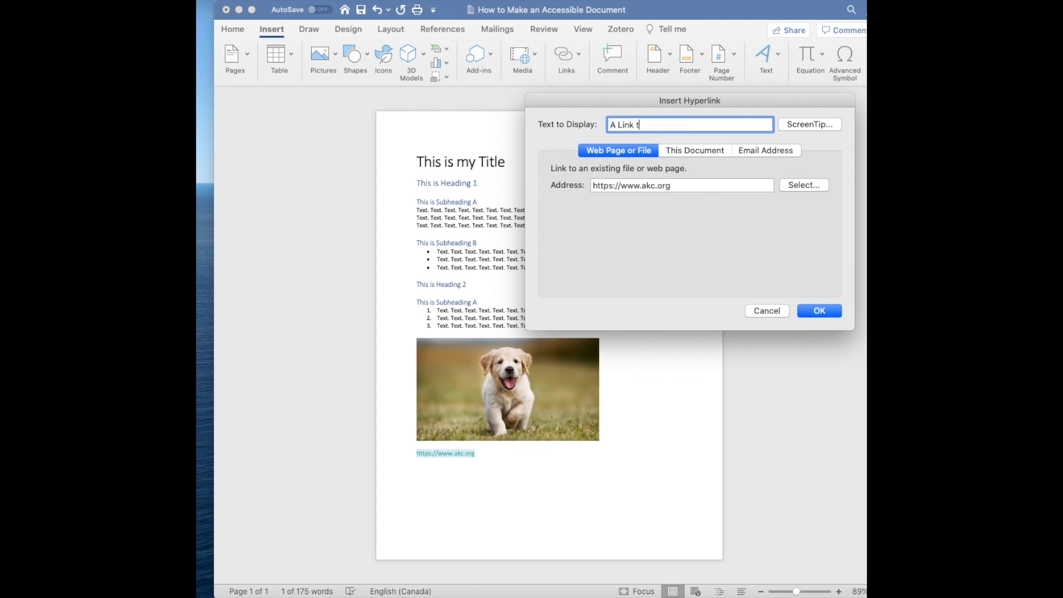
{"action": "type", "text": "o the American Kennel Club"}
Give the hyperlink the ScreenTip "Additional information about Golden Retrievers" and insert the link
{"action": "left_click", "coordinate": [810, 126]}
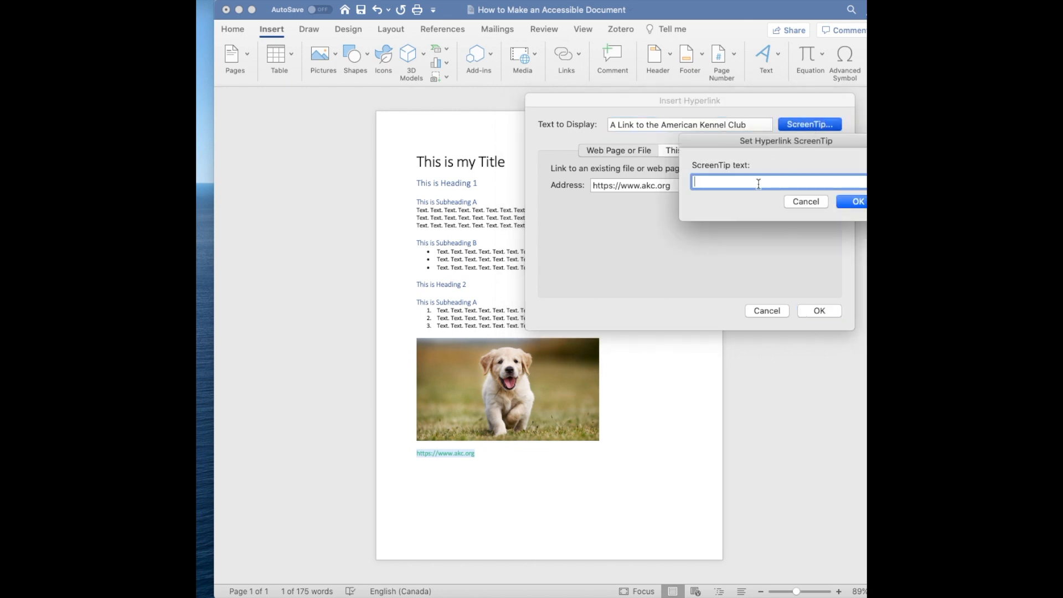
{"action": "left_click_drag", "start_coordinate": [843, 139], "coordinate": [760, 177]}
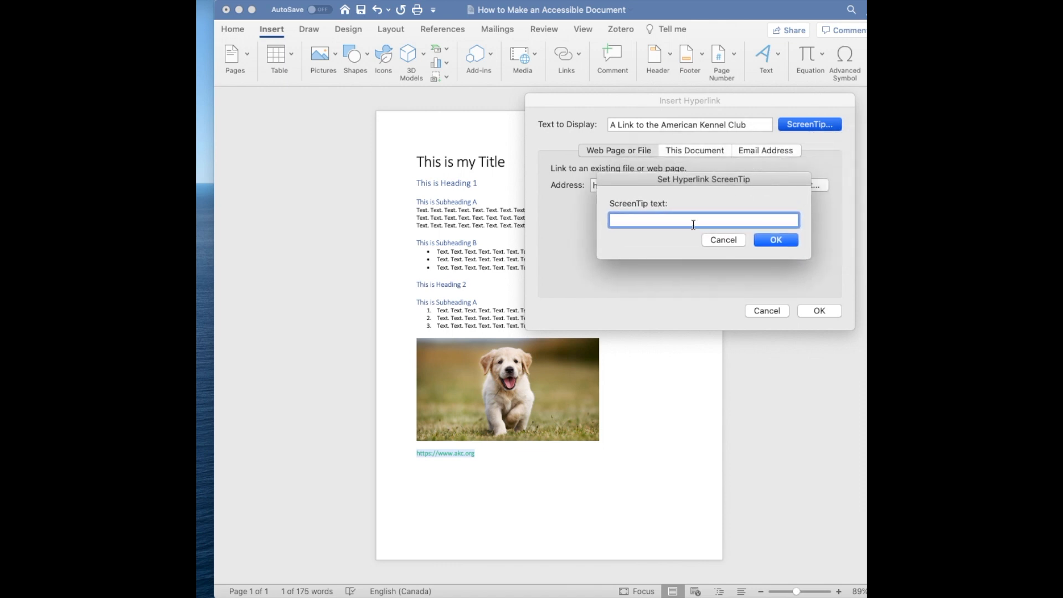
{"action": "type", "text": "Click"}
{"action": "key", "text": "BackSpace"}
{"action": "key", "text": "BackSpace"}
{"action": "key", "text": "BackSpace"}
{"action": "key", "text": "BackSpace"}
{"action": "key", "text": "BackSpace"}
{"action": "key", "text": "BackSpace"}
{"action": "type", "text": "Additional information about Golden Retrievers"}
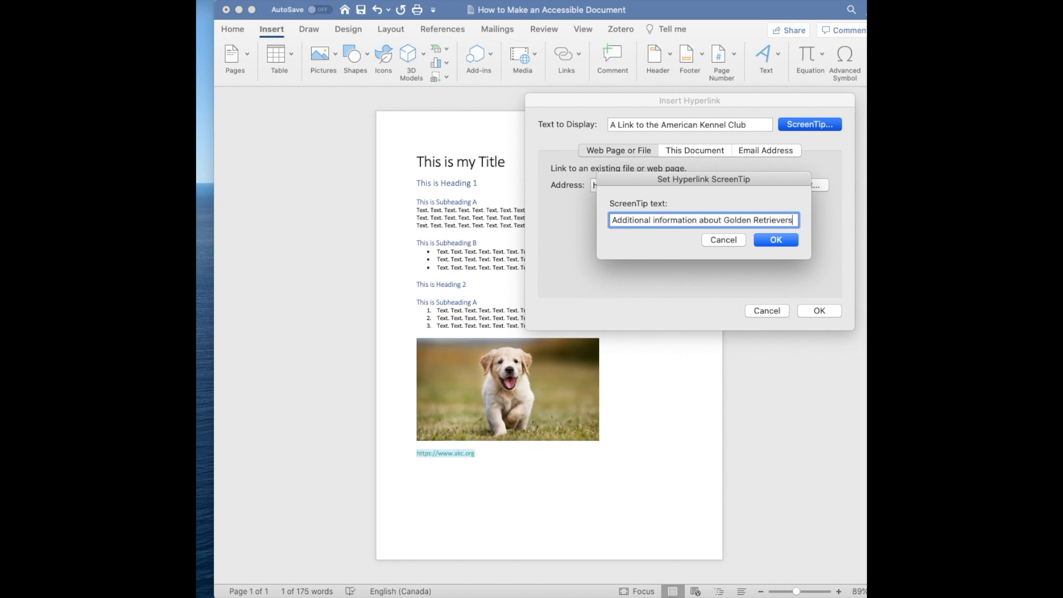
{"action": "left_click", "coordinate": [785, 241]}
{"action": "left_click", "coordinate": [820, 312]}
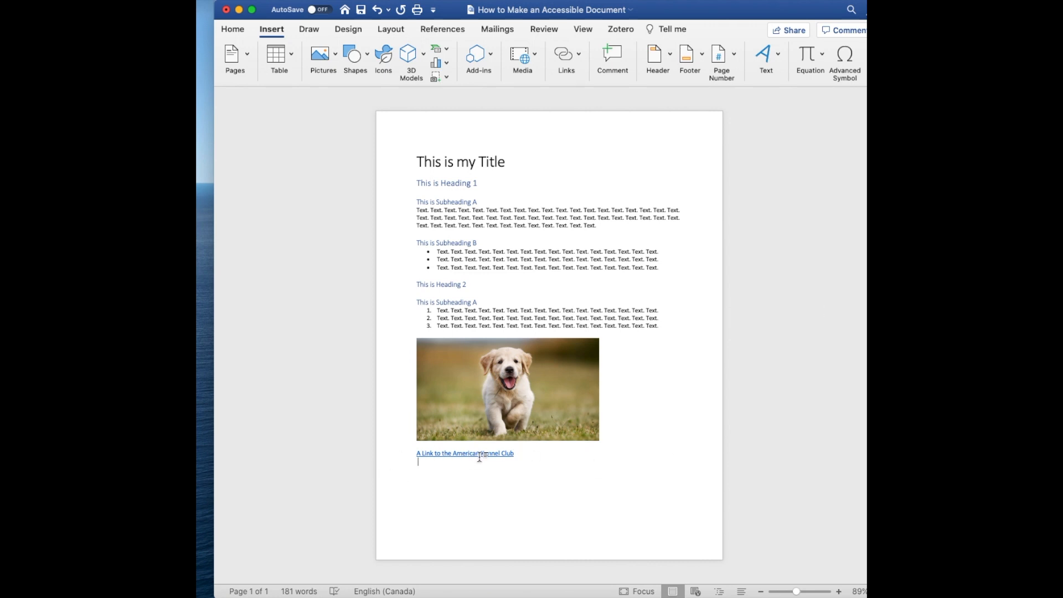
{"action": "mouse_move", "coordinate": [507, 458]}
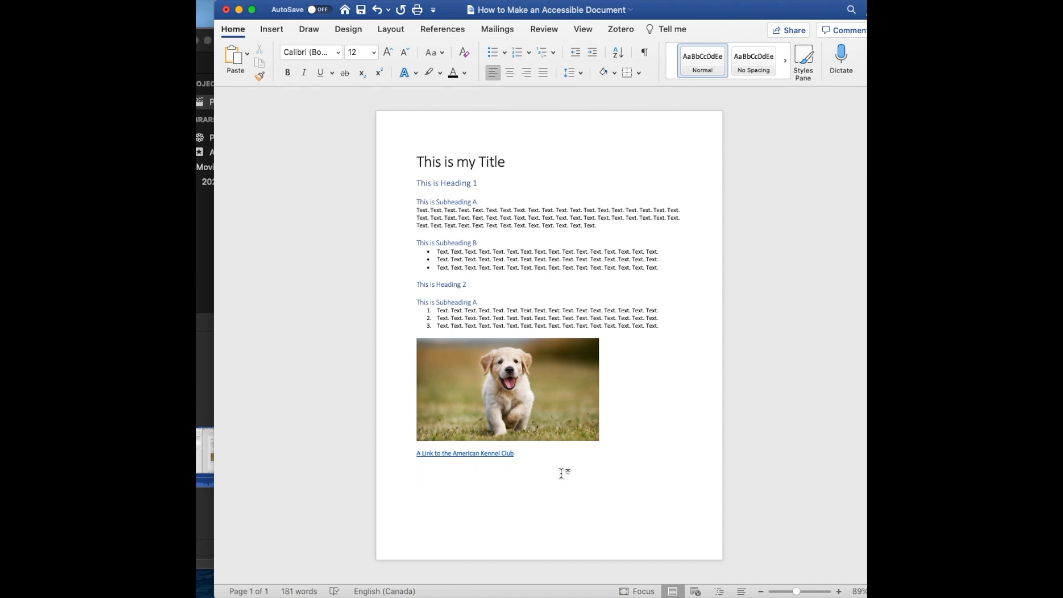
Dictate the sentence "This is information that I want to add to my document." below the link, then pause dictation
{"action": "left_click", "coordinate": [844, 57]}
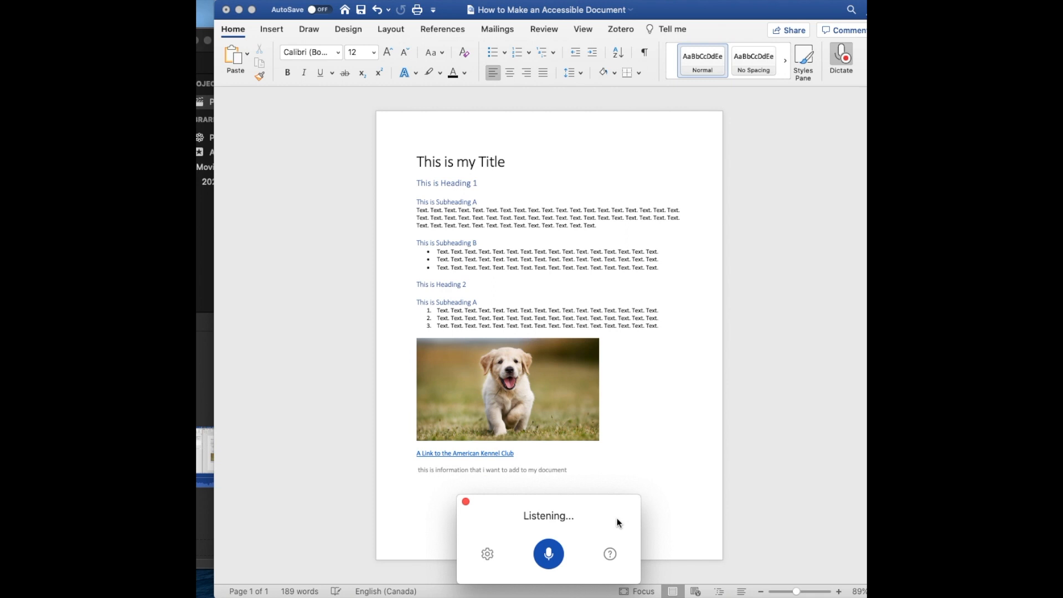
{"action": "left_click", "coordinate": [549, 555]}
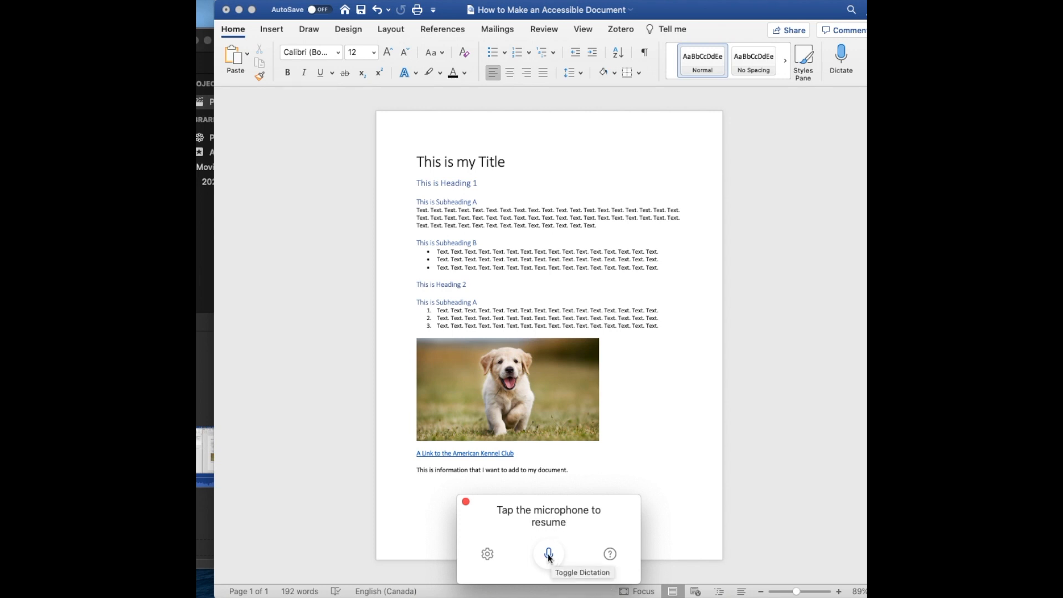
Review the dictation settings for spoken language, auto punctuation and profanity filter, keeping English (Canada) selected
{"action": "left_click", "coordinate": [488, 556]}
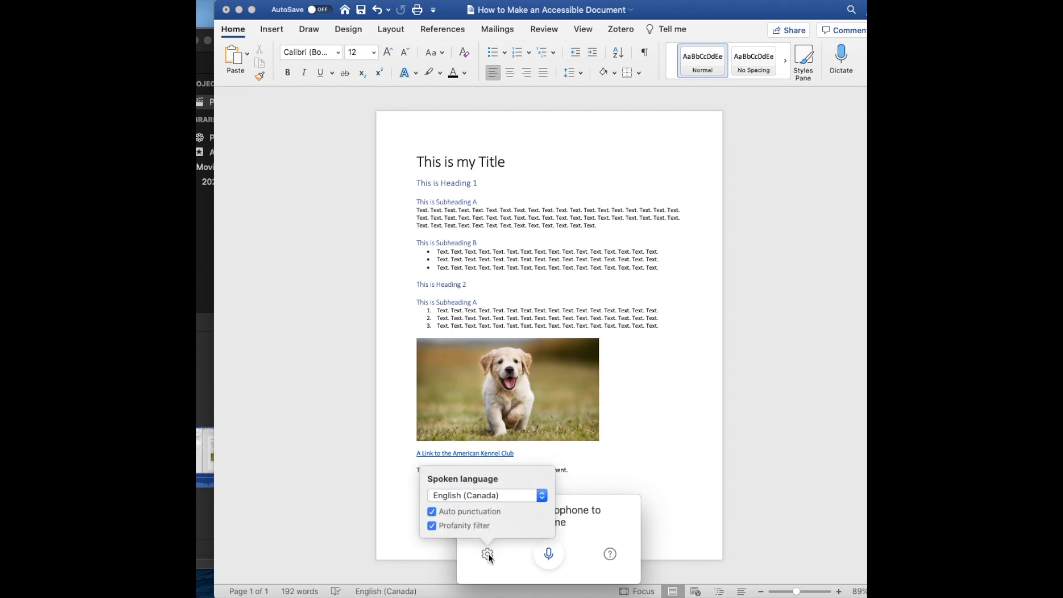
{"action": "left_click", "coordinate": [504, 495]}
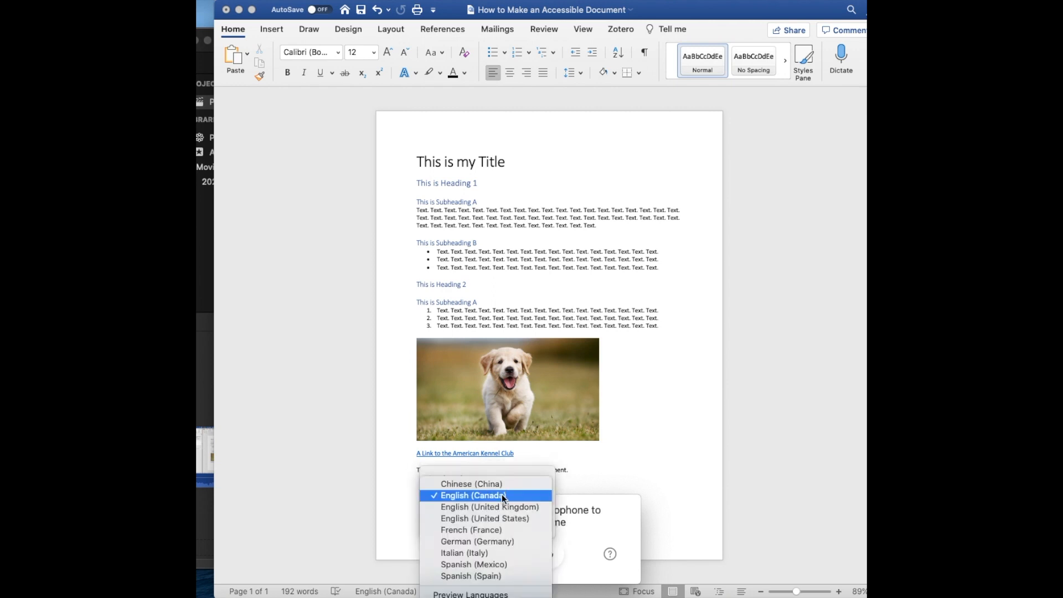
{"action": "left_click", "coordinate": [504, 496]}
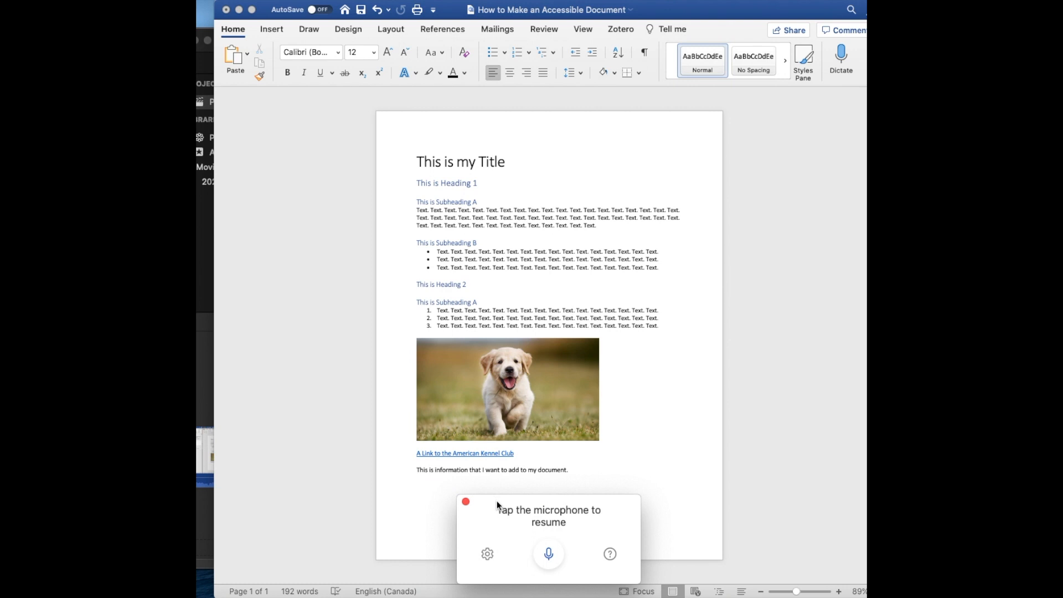
{"action": "left_click", "coordinate": [487, 554]}
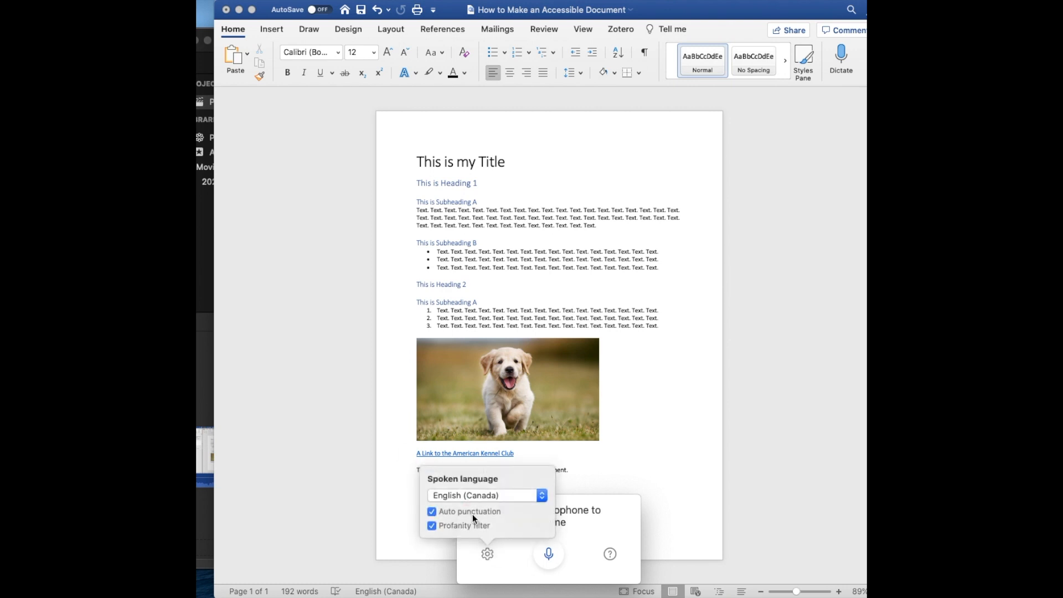
{"action": "left_click", "coordinate": [489, 550]}
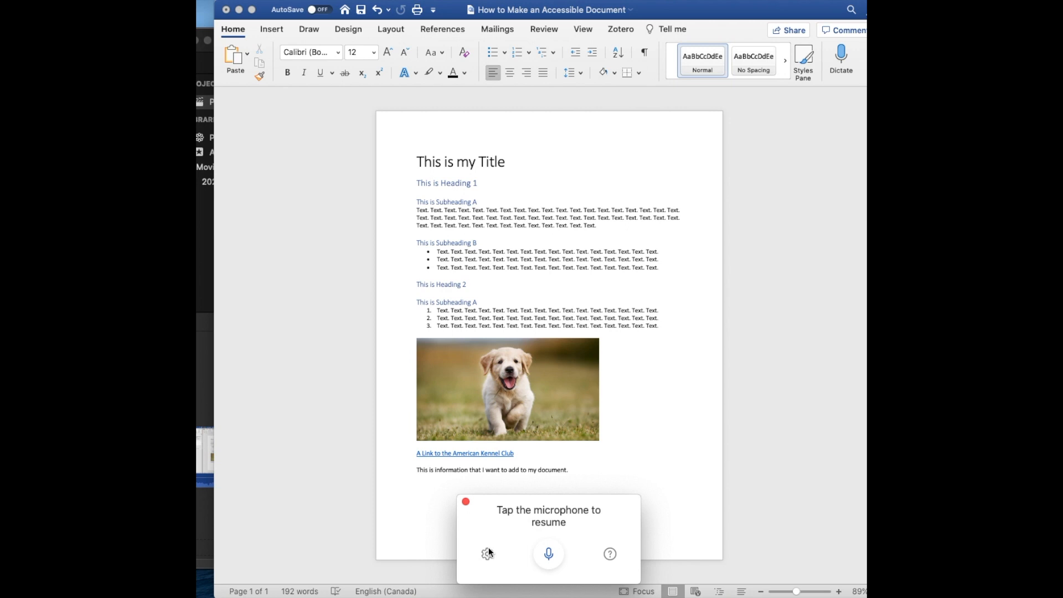
Have the sentence below the link read aloud from its beginning and open the Read Aloud voice settings
{"action": "left_click", "coordinate": [415, 469]}
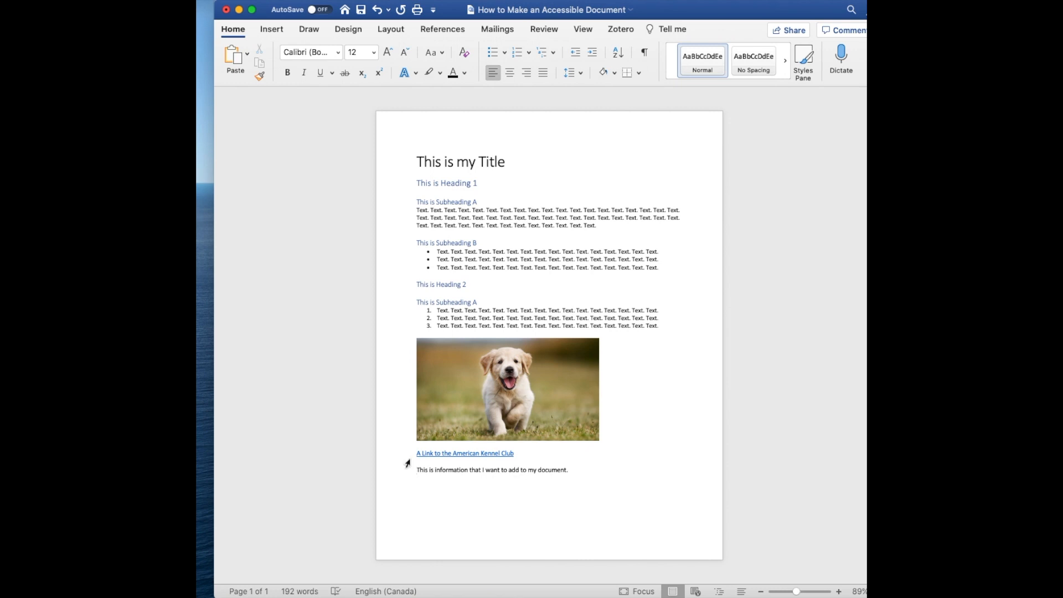
{"action": "left_click", "coordinate": [546, 29]}
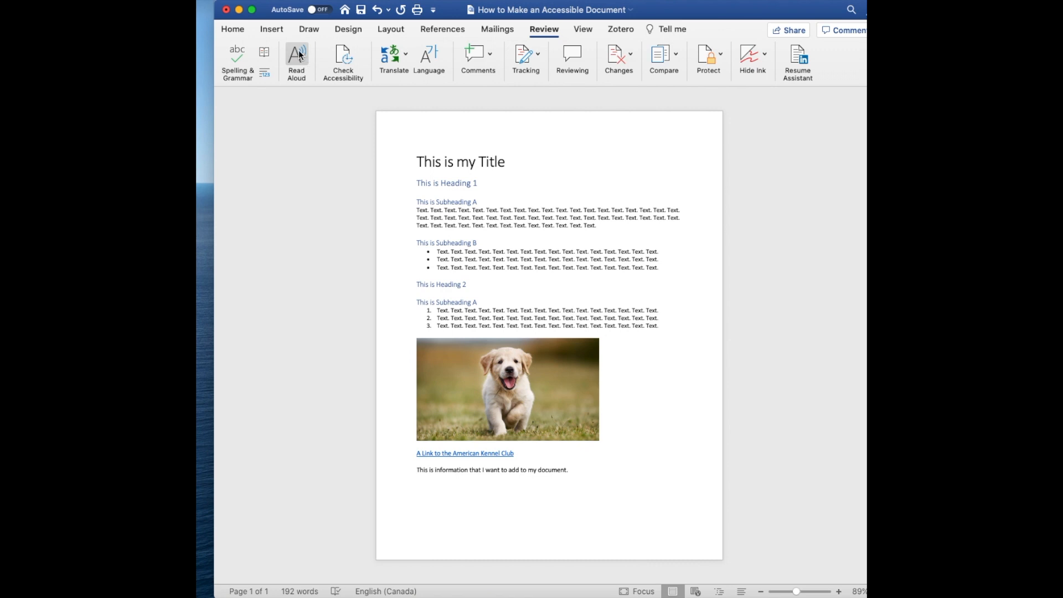
{"action": "left_click", "coordinate": [417, 471]}
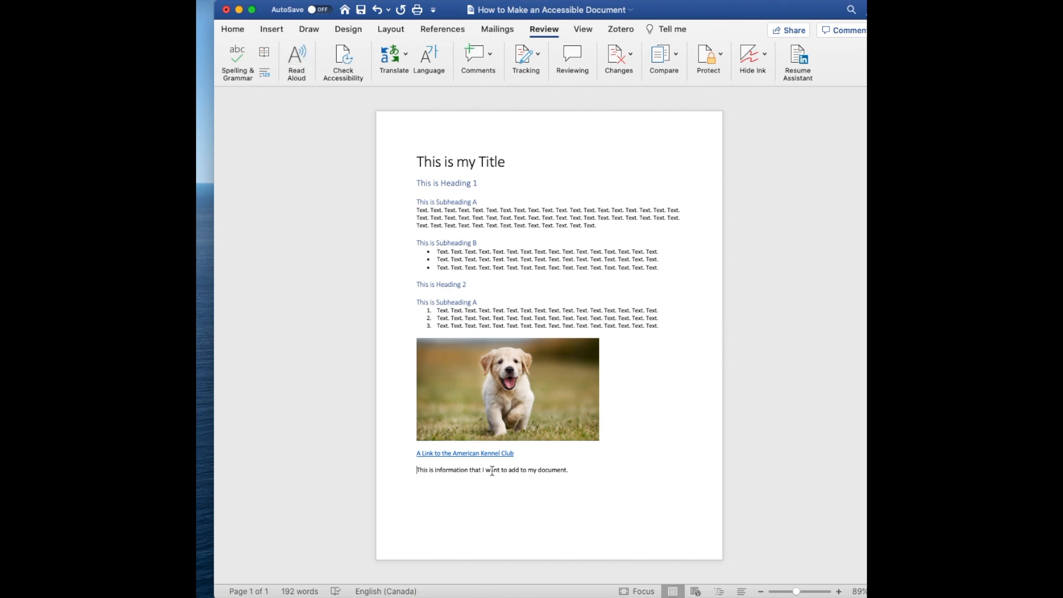
{"action": "left_click", "coordinate": [298, 58]}
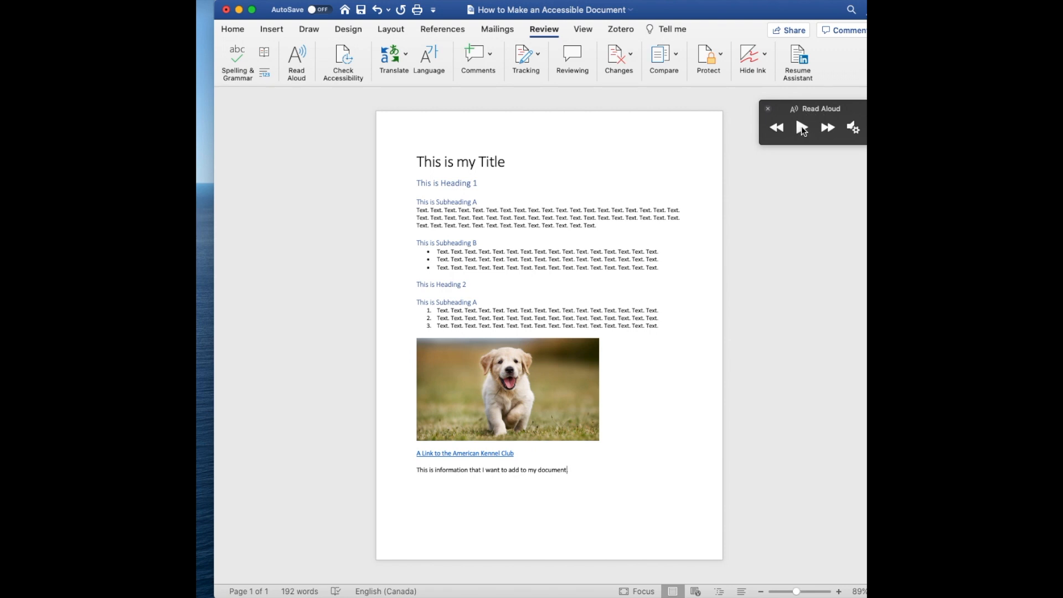
{"action": "left_click", "coordinate": [853, 127]}
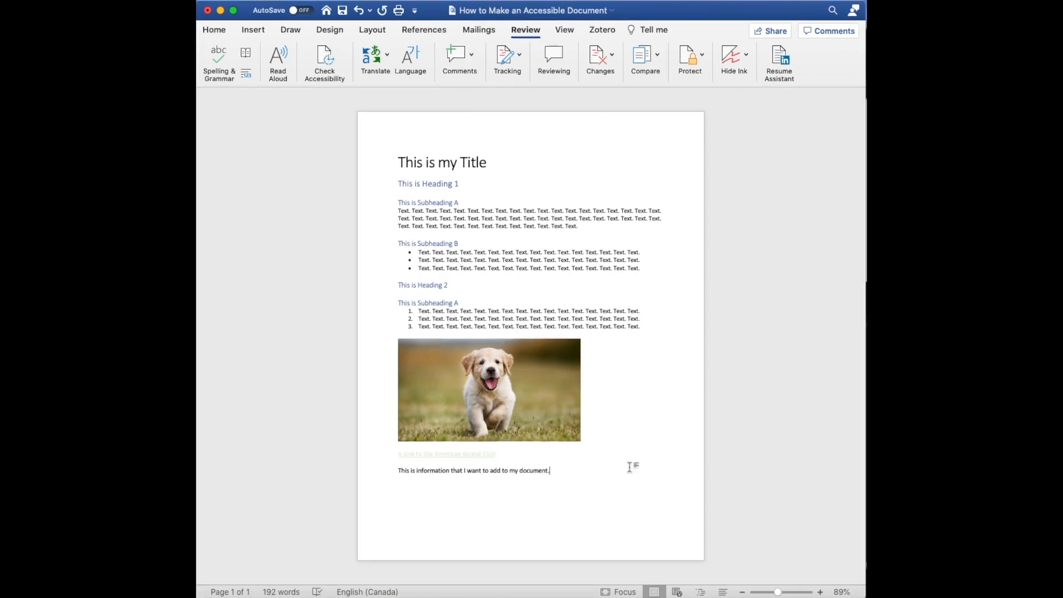
Check the document's accessibility, inspect the item listed under hard-to-read text contrast, and close the results
{"action": "left_click", "coordinate": [526, 32]}
{"action": "left_click", "coordinate": [526, 31]}
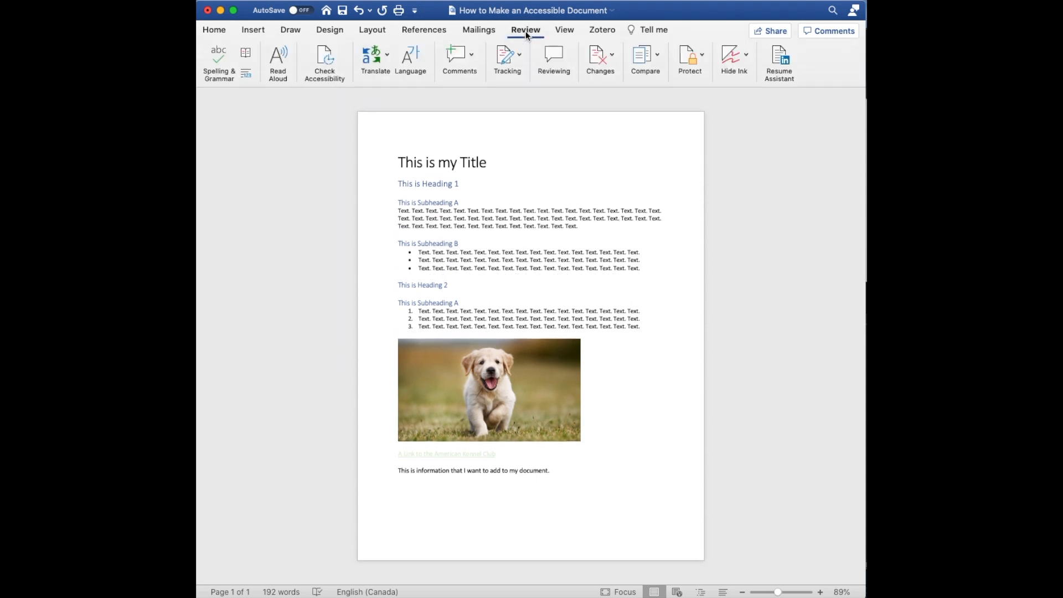
{"action": "left_click", "coordinate": [324, 59]}
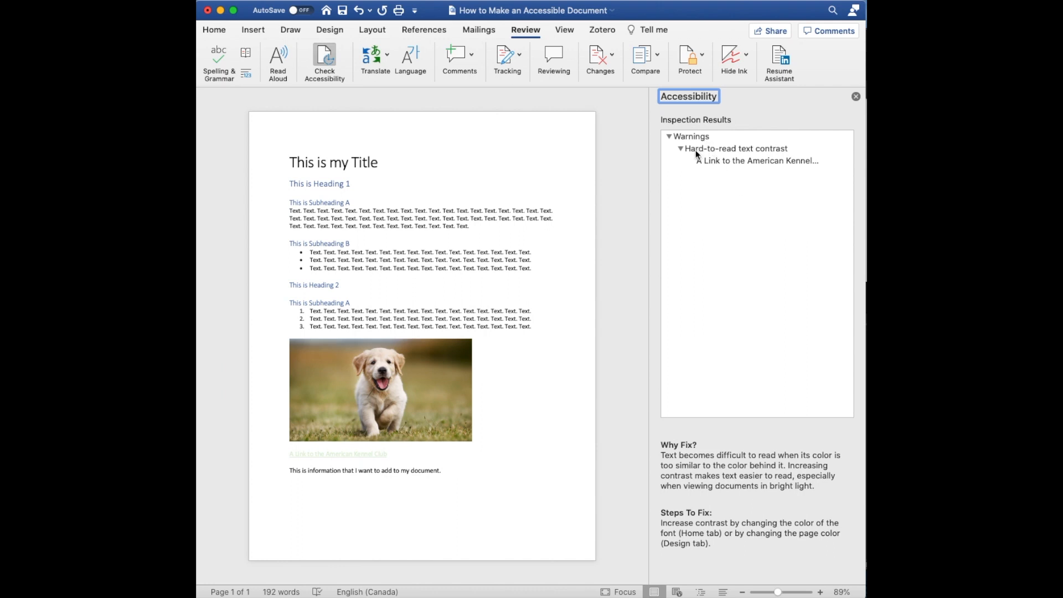
{"action": "left_click", "coordinate": [740, 160]}
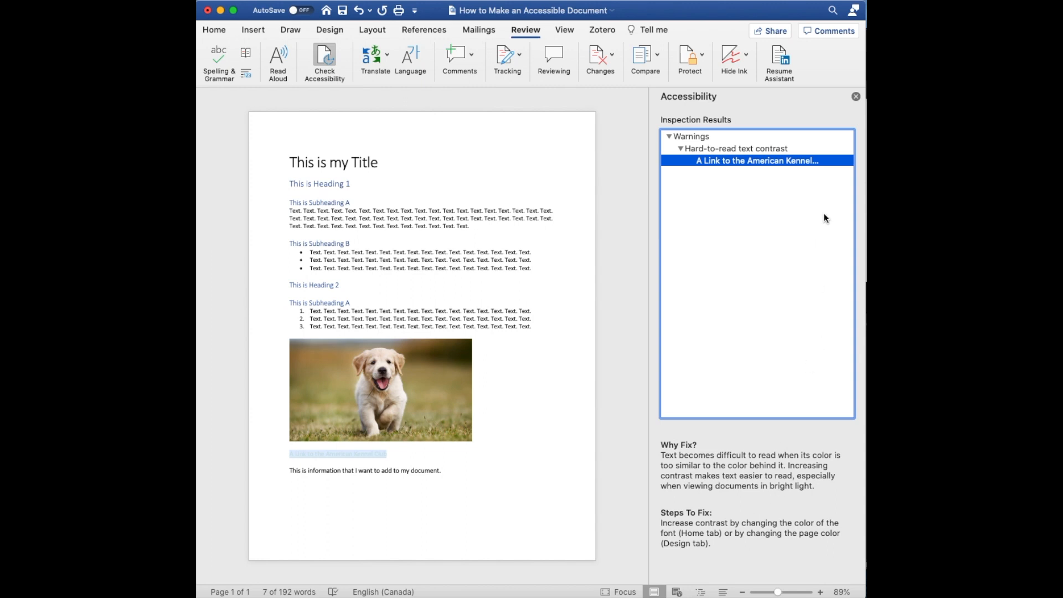
{"action": "left_click", "coordinate": [475, 460]}
{"action": "left_click", "coordinate": [856, 98]}
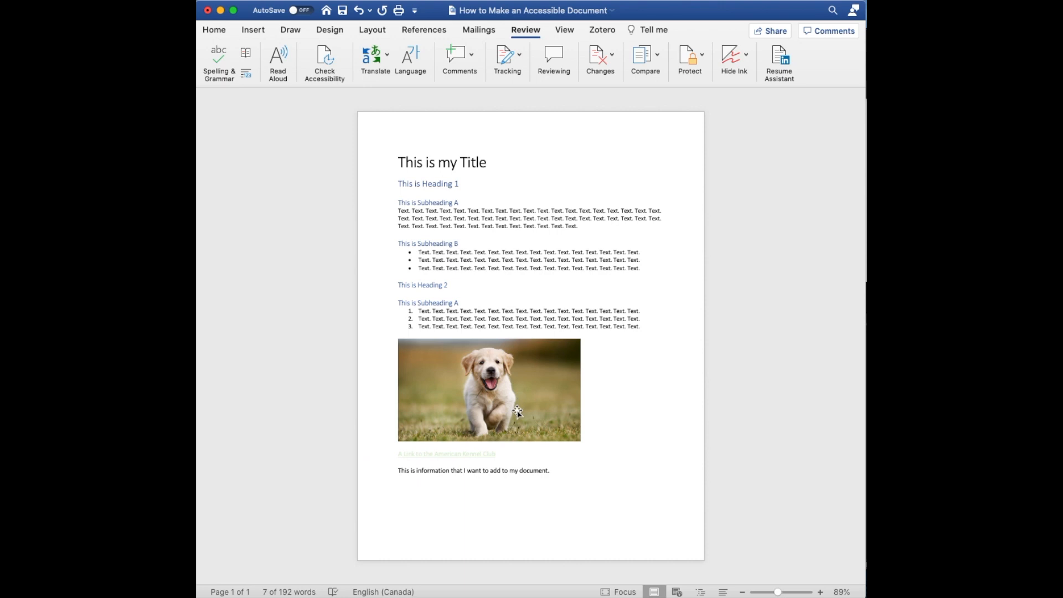
Change the font color of the "A Link to the American Kennel Club" text to black
{"action": "left_click_drag", "start_coordinate": [500, 455], "coordinate": [383, 461]}
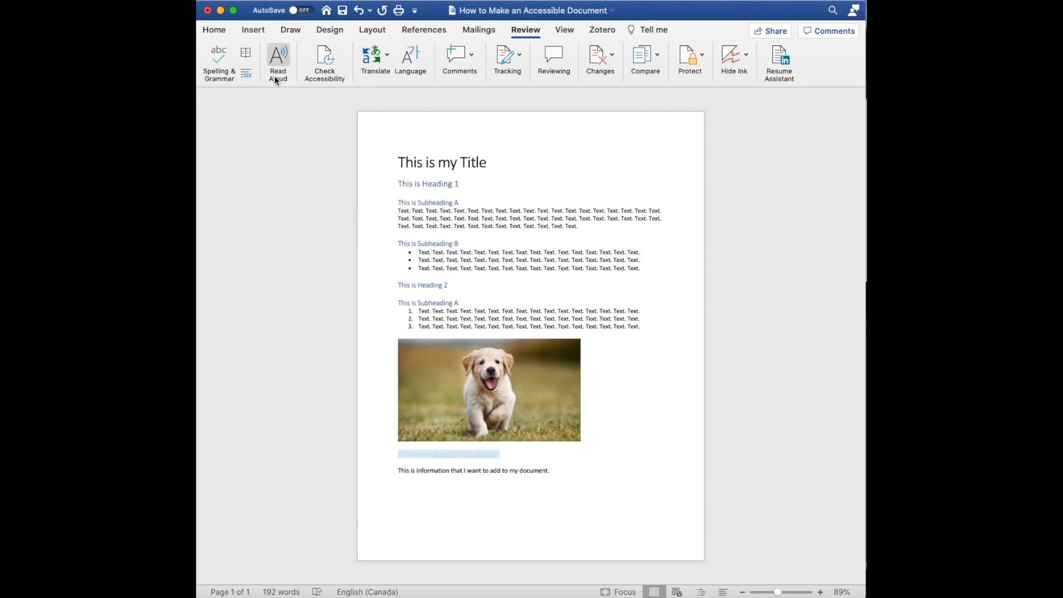
{"action": "left_click", "coordinate": [208, 32]}
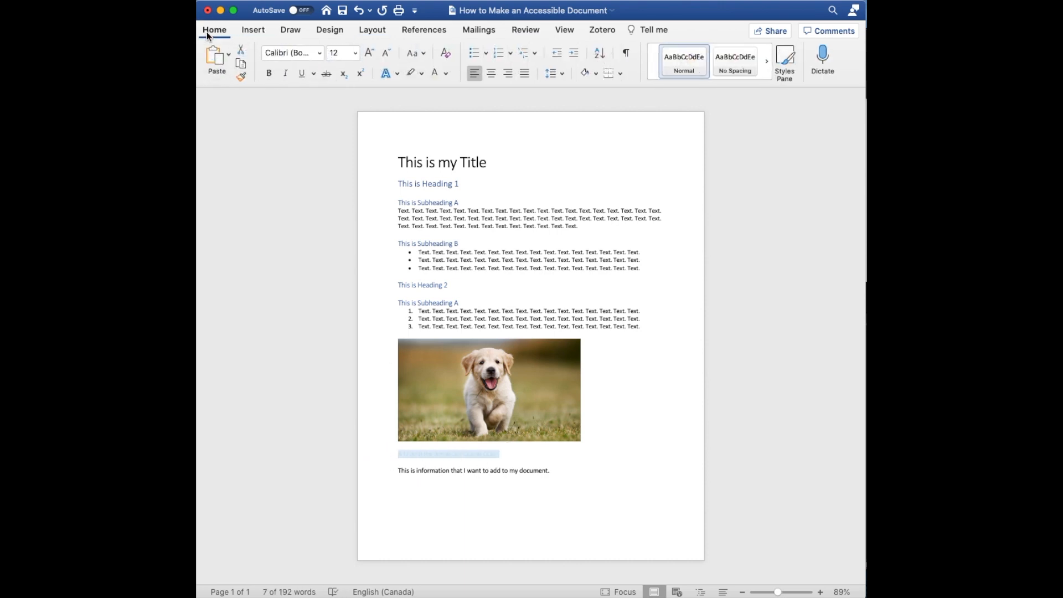
{"action": "left_click", "coordinate": [446, 76]}
{"action": "left_click", "coordinate": [459, 101]}
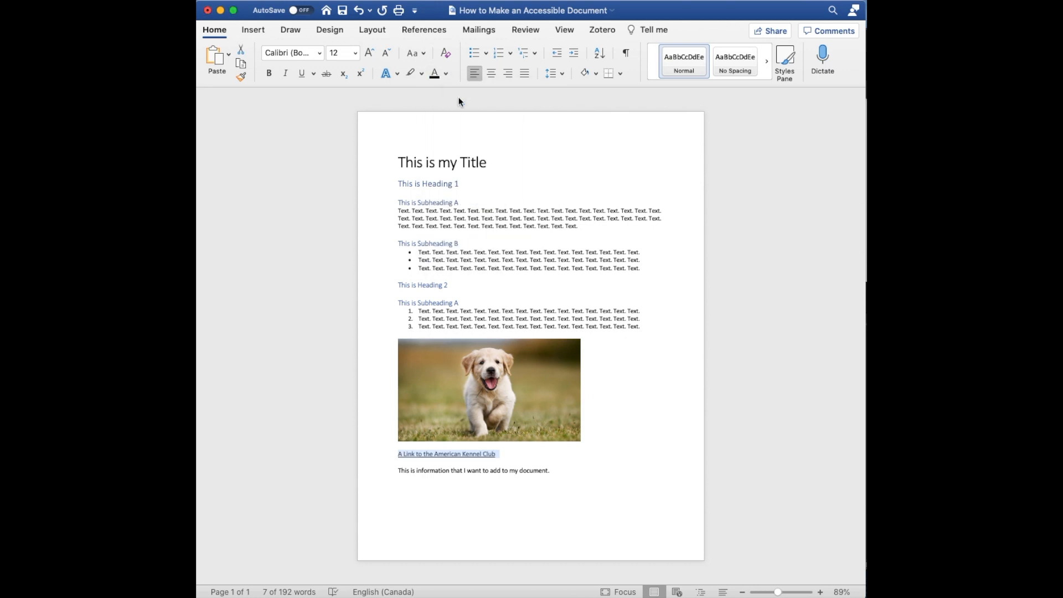
{"action": "left_click", "coordinate": [519, 453]}
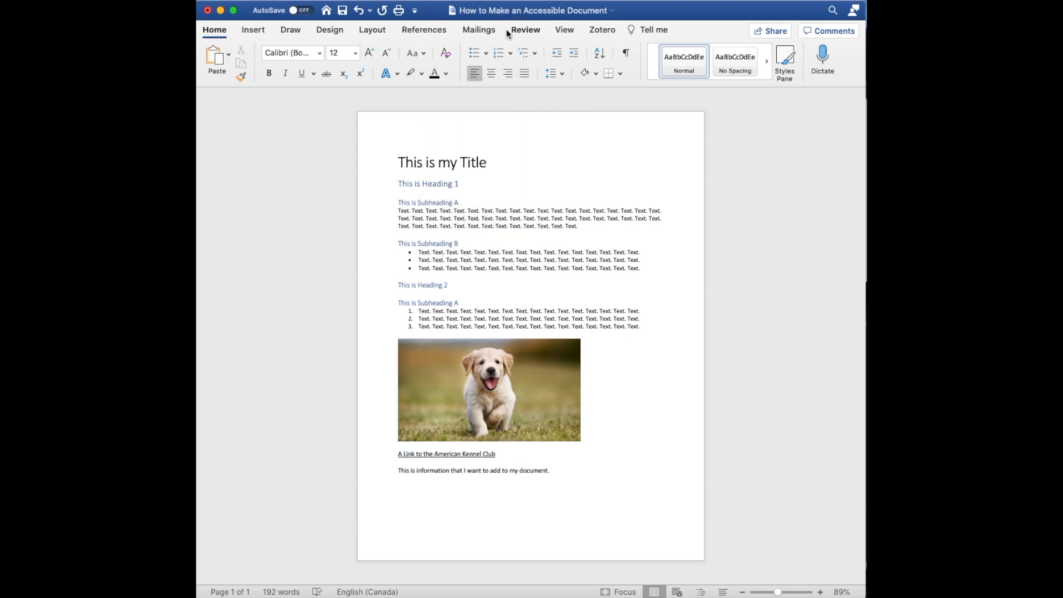
Run the accessibility check again on the document with the recolored link
{"action": "left_click", "coordinate": [527, 30]}
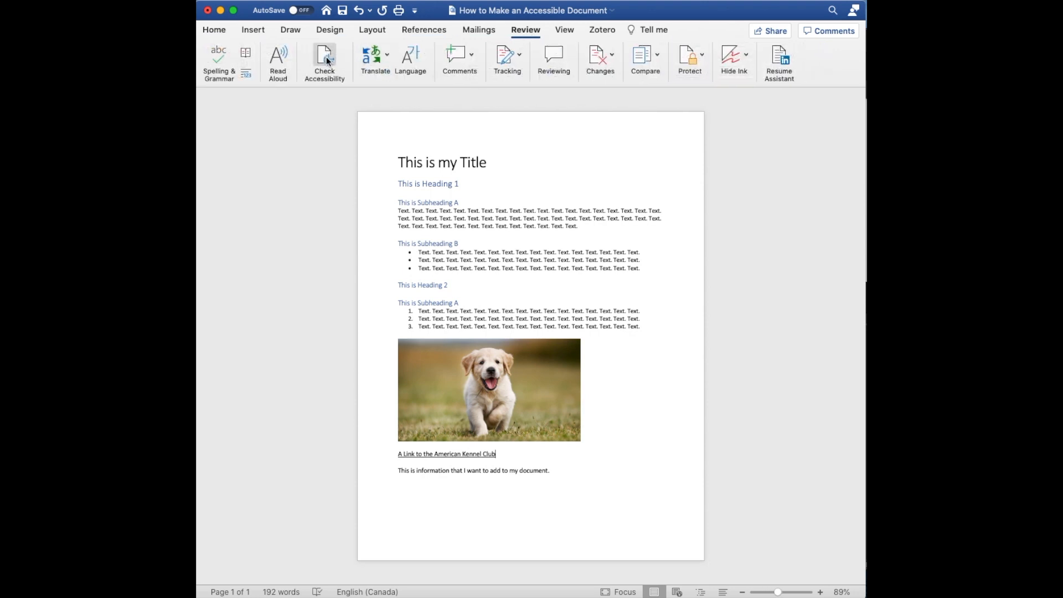
{"action": "left_click", "coordinate": [327, 57]}
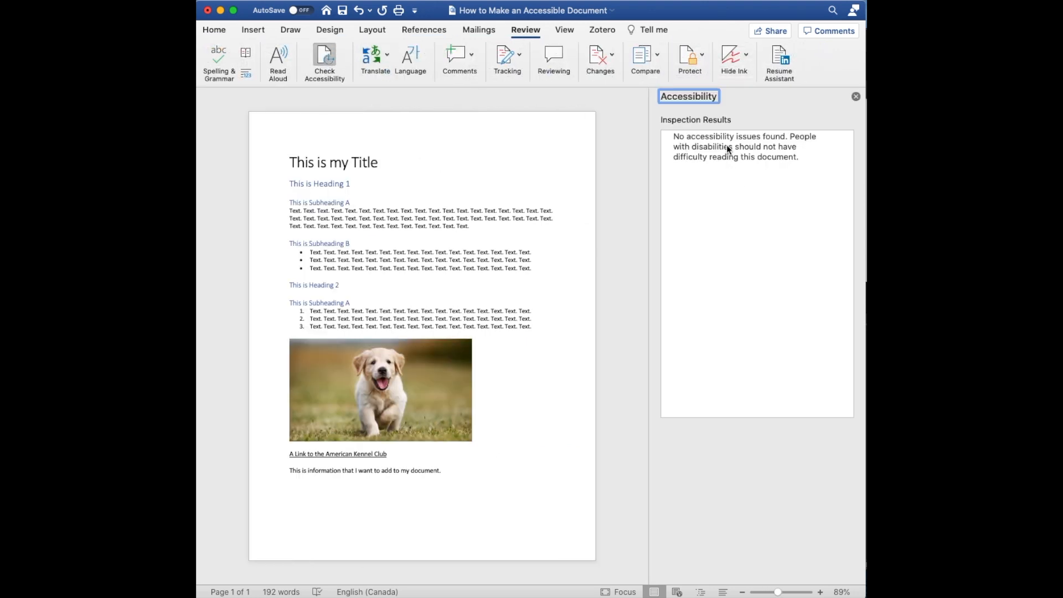